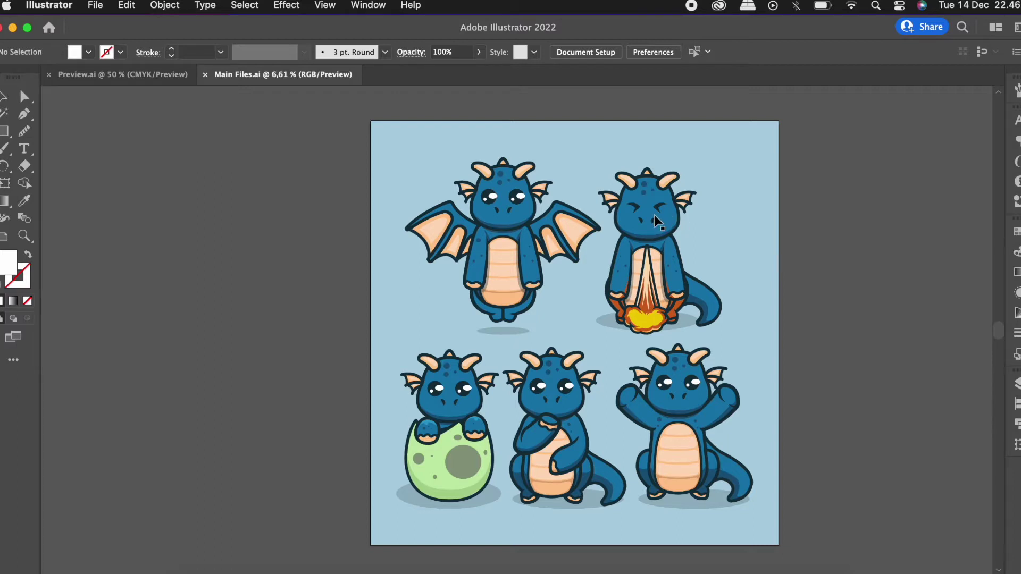
- Check the artboard's width and height through the document setup's artboard editing, and return to the artwork
click(585, 53)
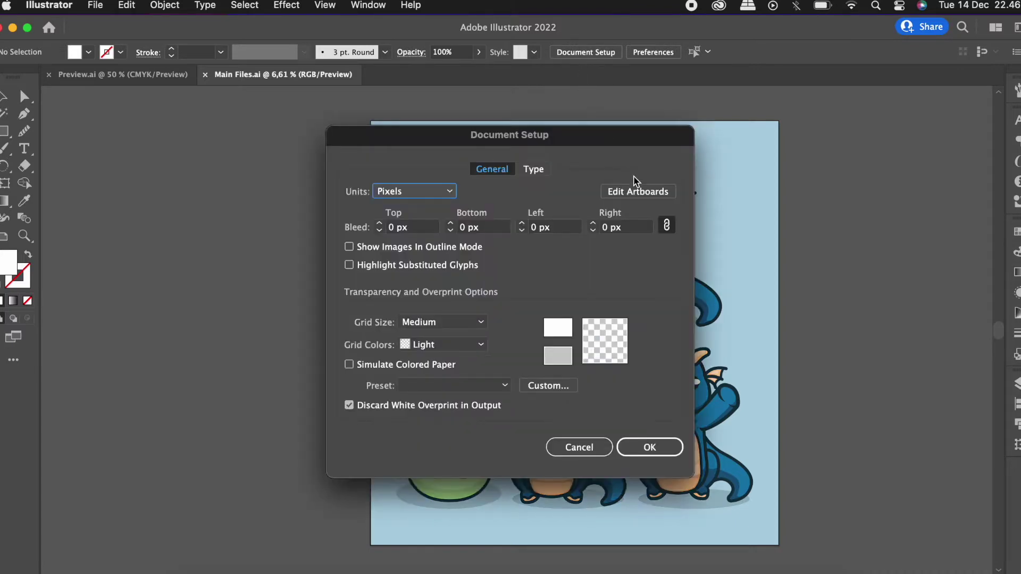
click(638, 191)
click(612, 62)
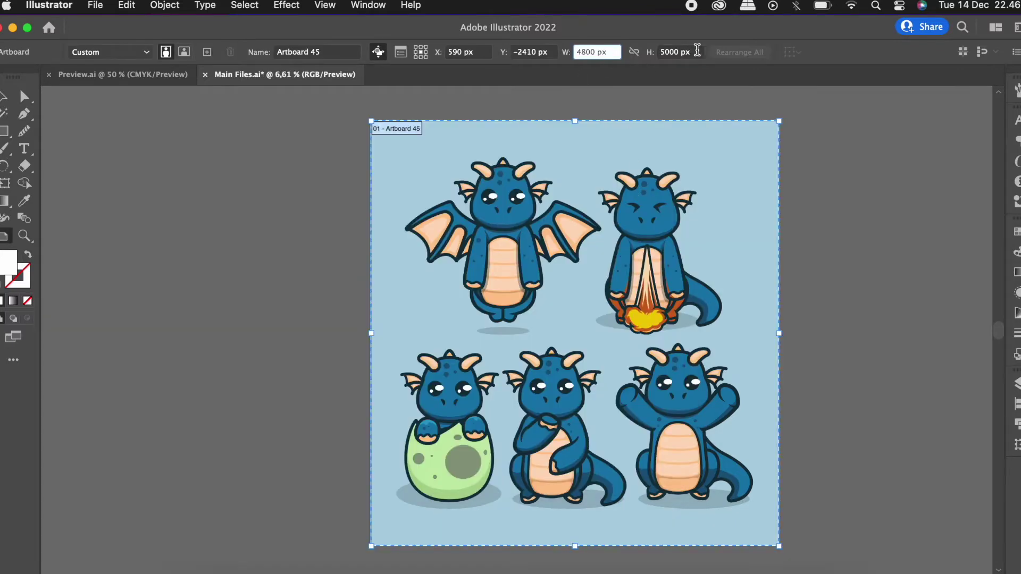
key(Tab)
click(10, 99)
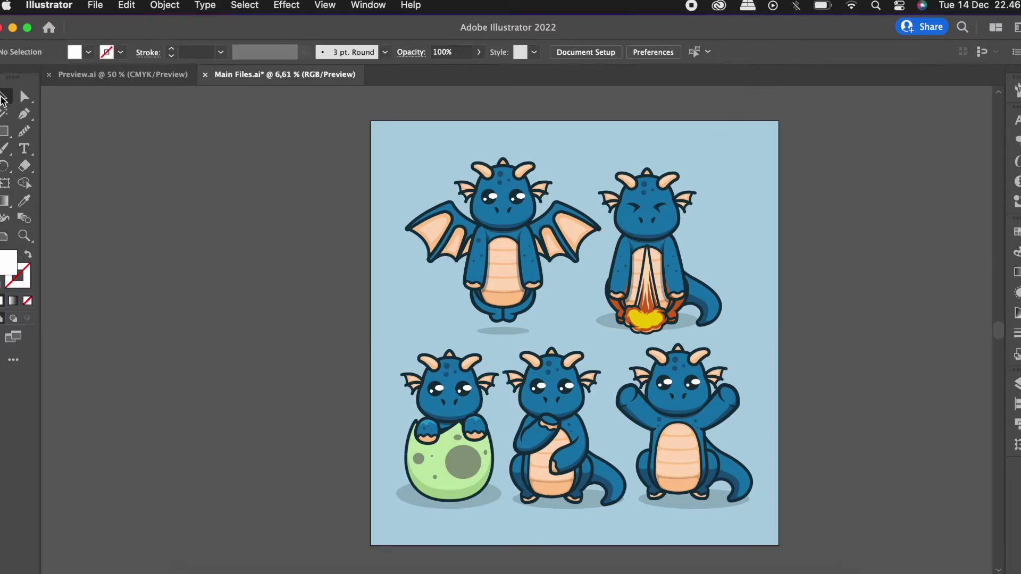
- Save the artwork on the computer as Main Files.ai in a legacy Illustrator version, replacing the existing file
click(96, 7)
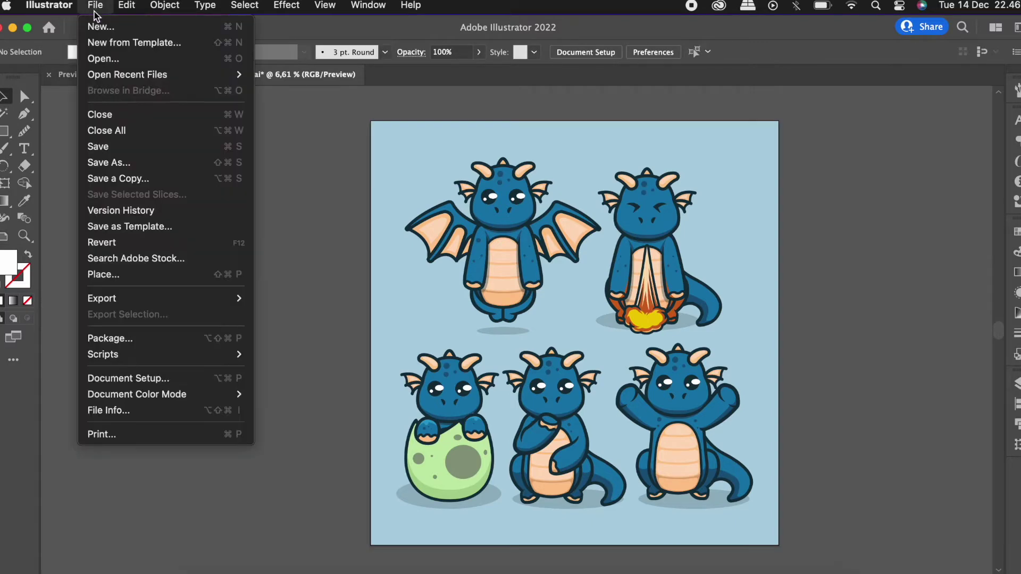
click(130, 162)
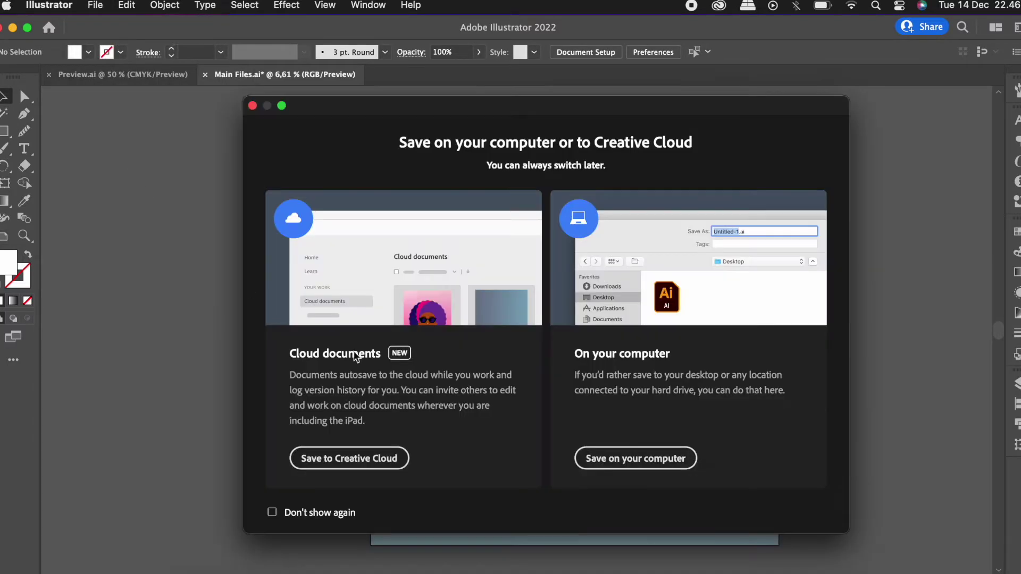
click(608, 459)
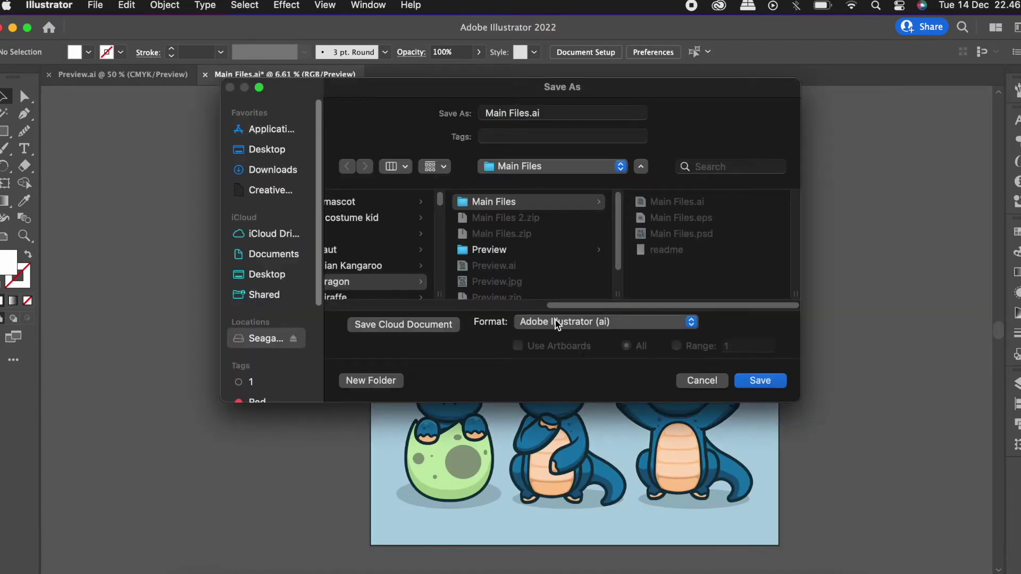
click(760, 384)
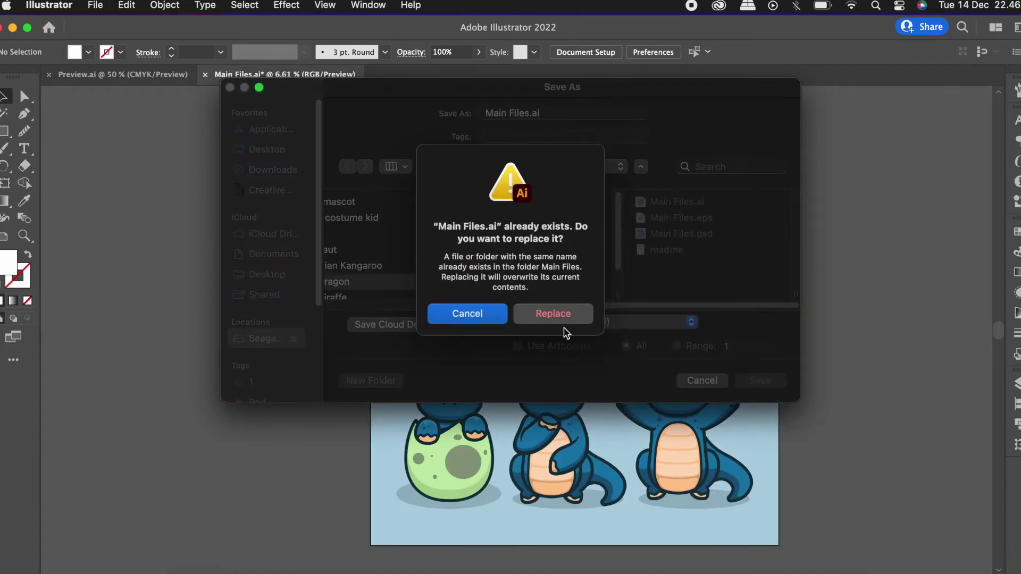
click(558, 319)
click(510, 101)
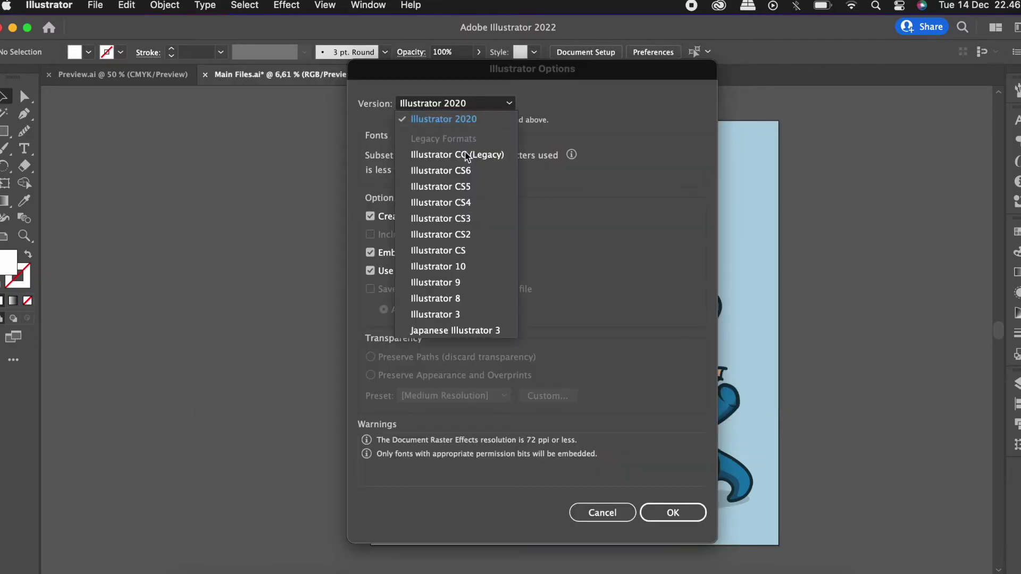
click(456, 251)
click(670, 500)
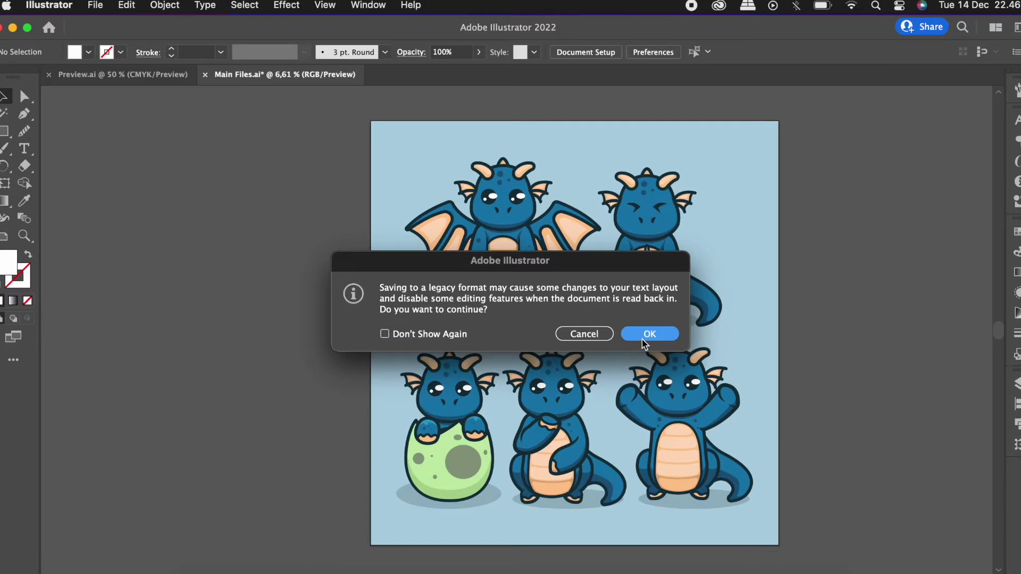
click(644, 340)
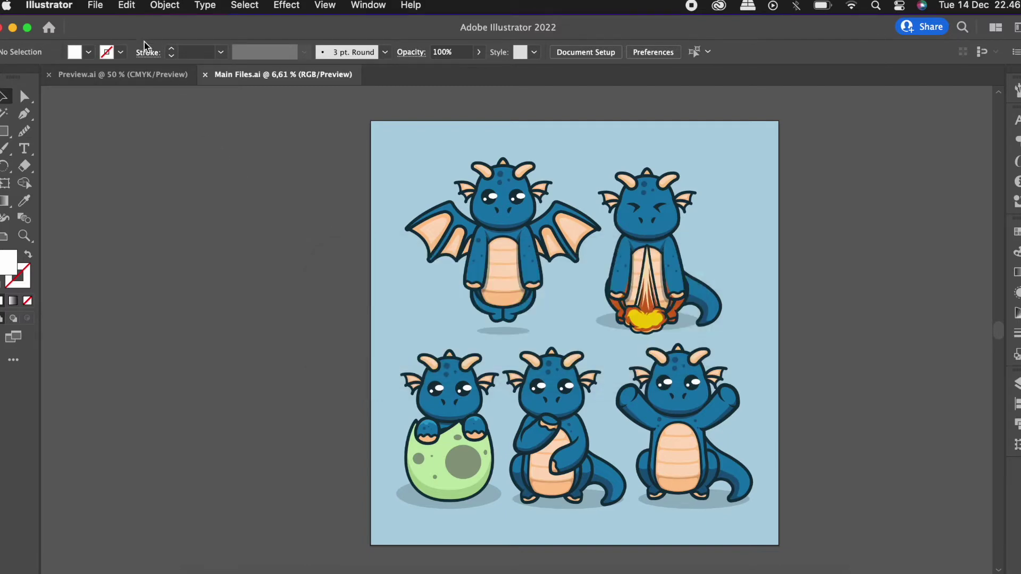
- Save the artwork on the computer in Illustrator EPS format as Main Files.eps, replacing the existing file
click(96, 6)
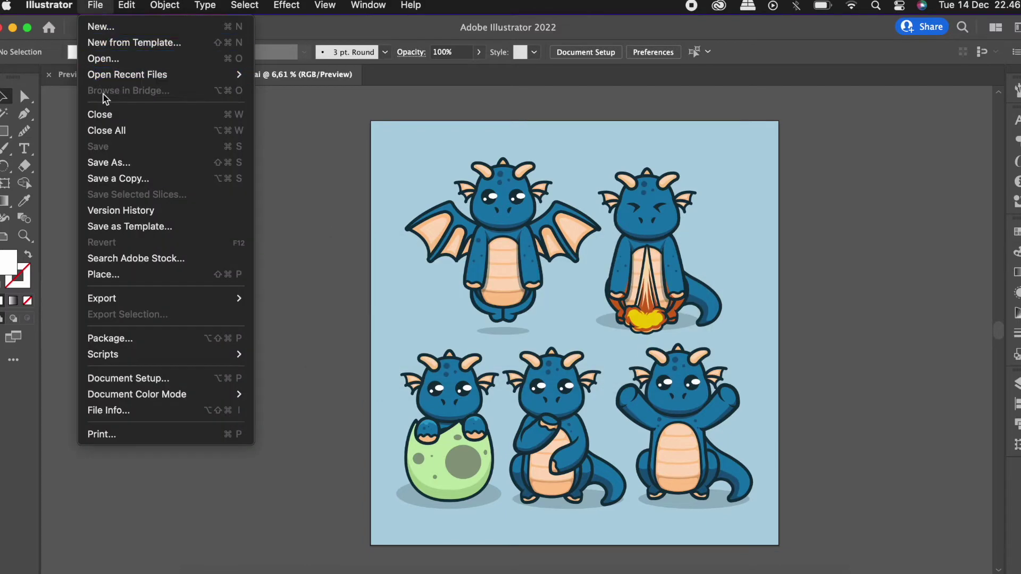
click(115, 163)
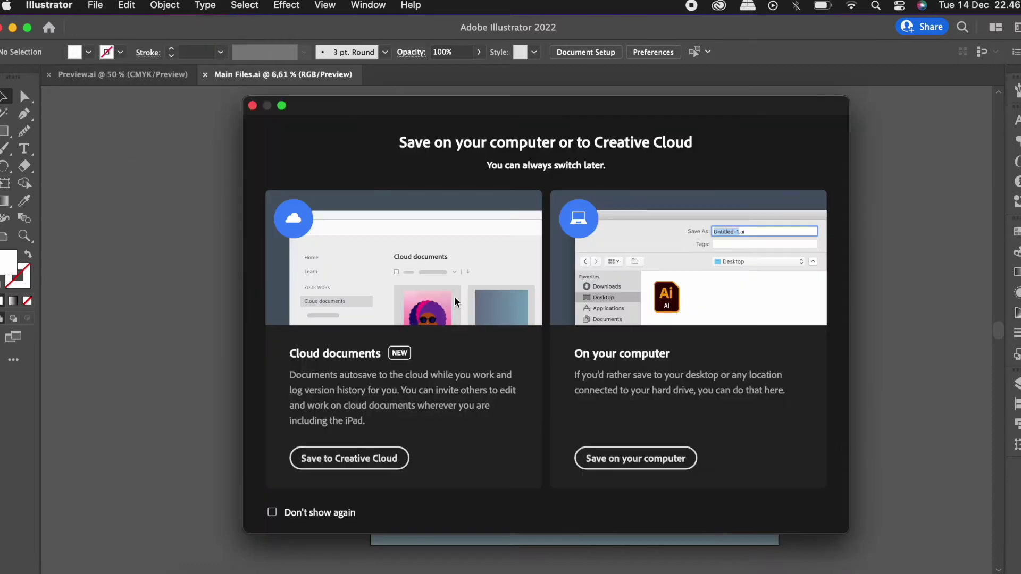
click(633, 450)
click(576, 327)
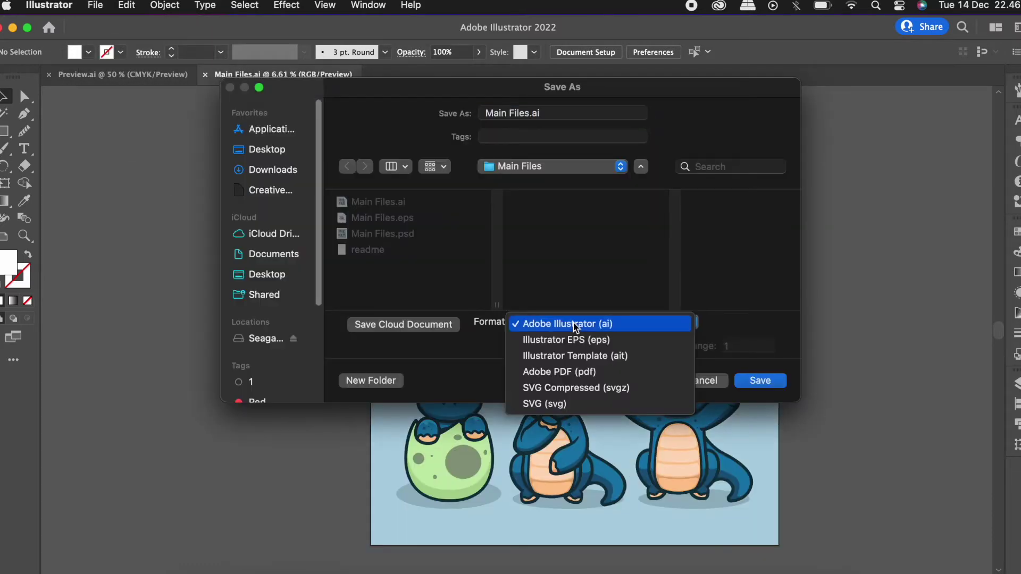
click(571, 340)
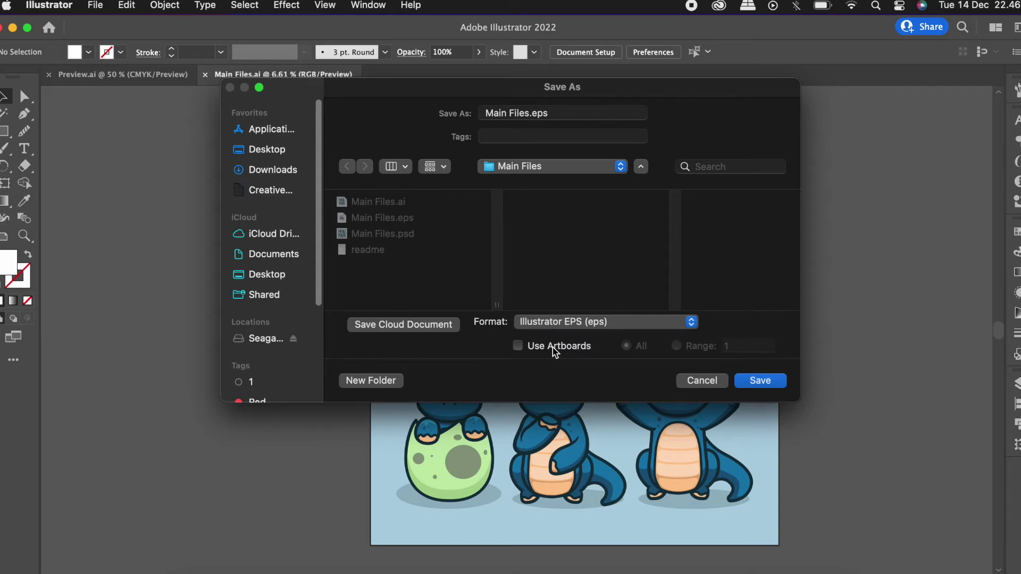
click(762, 381)
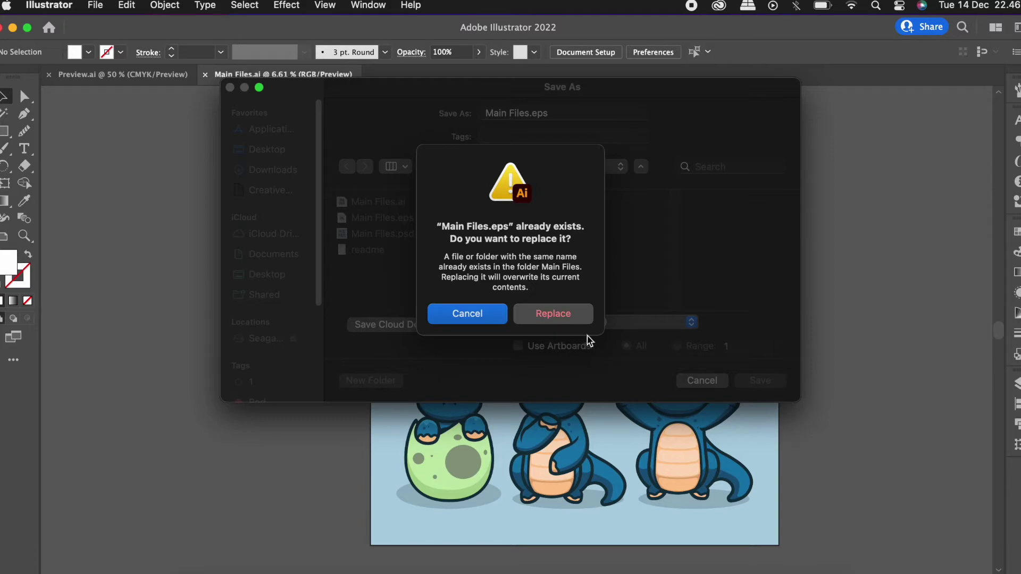
click(575, 320)
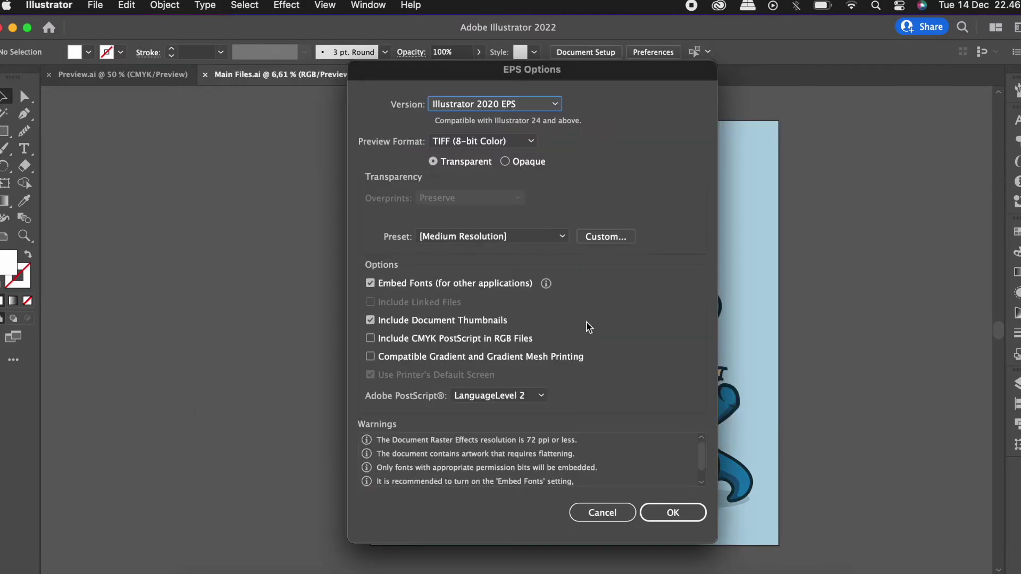
- Write the EPS as Illustrator 10 EPS with preview format None, without embedded fonts or document thumbnails, accepting the older format
click(555, 104)
click(516, 269)
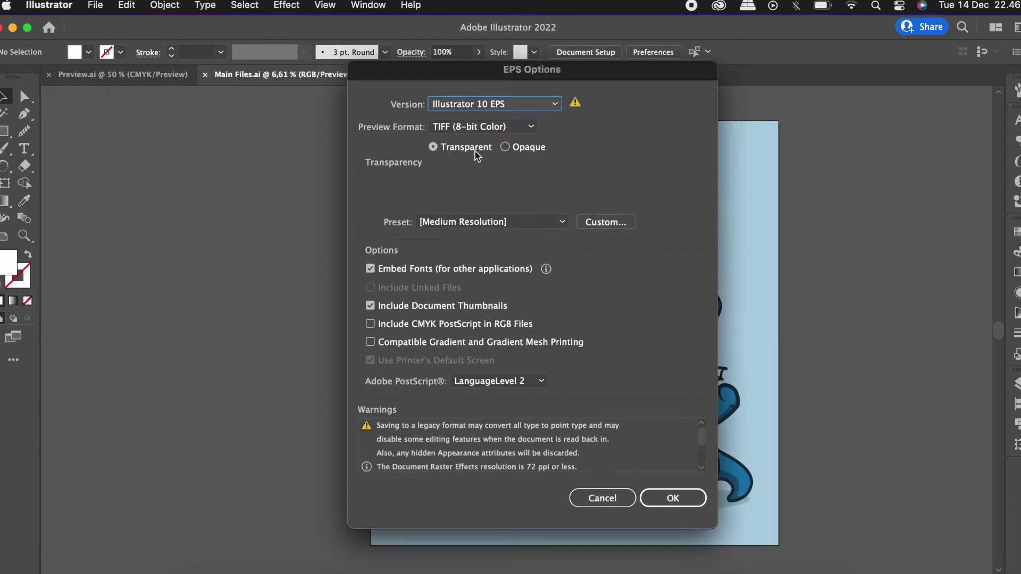
click(482, 127)
click(469, 141)
click(455, 269)
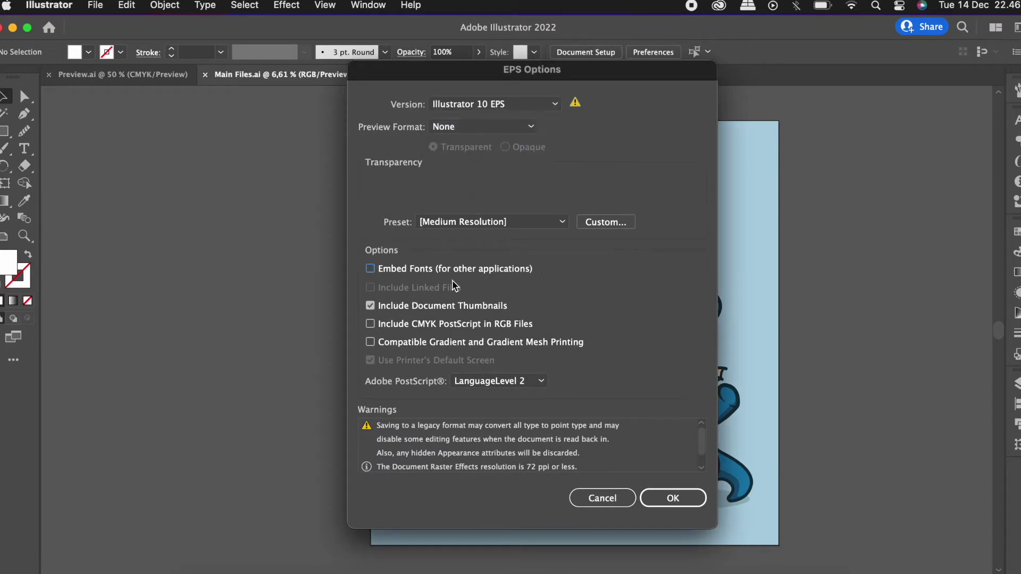
click(370, 306)
click(673, 498)
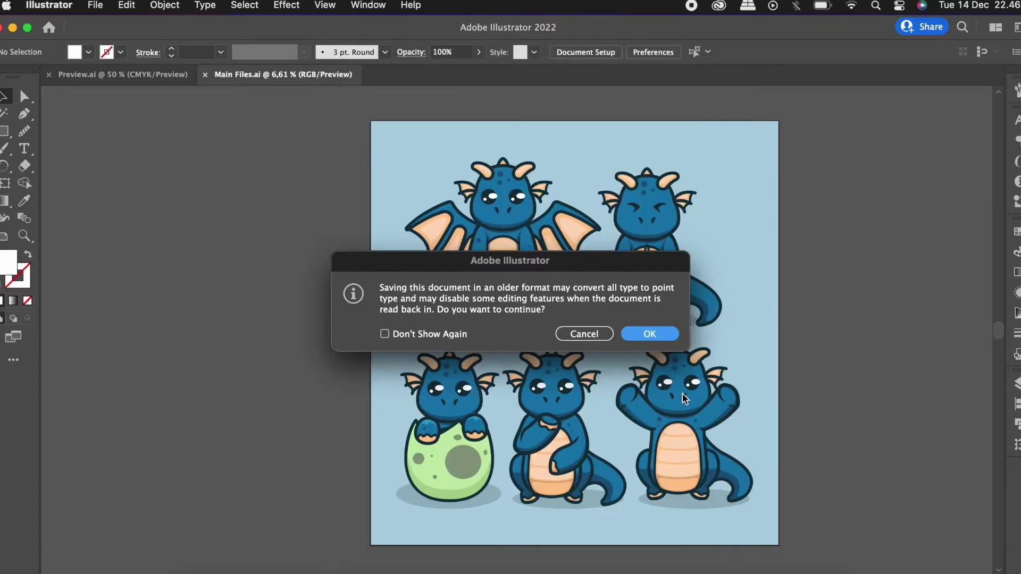
click(648, 333)
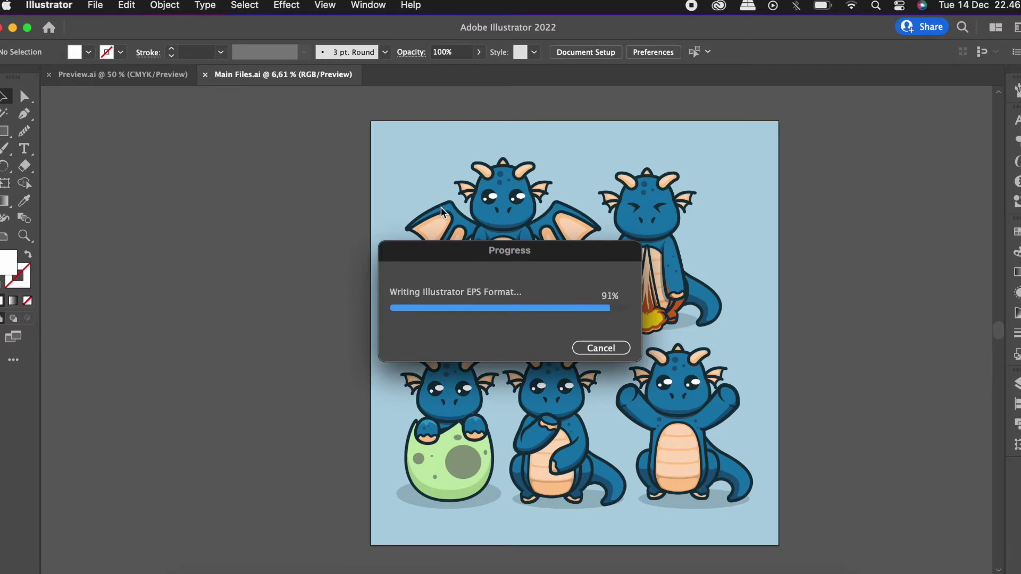
- Export the artwork as Main Files.psd, replacing the existing file, with RGB colour, Medium (150 ppi) resolution and written layers
click(97, 6)
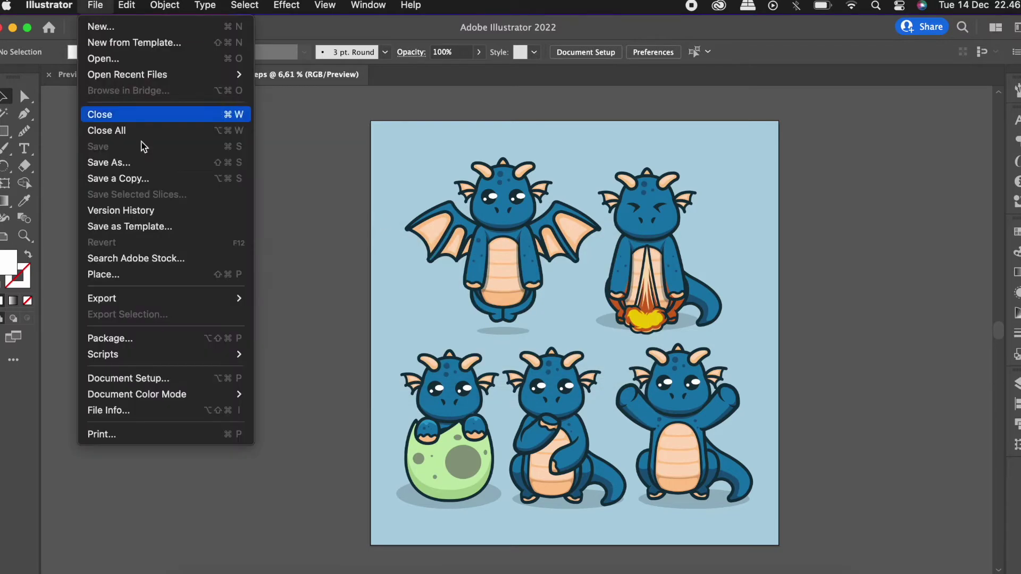
mouse_move(179, 298)
click(271, 317)
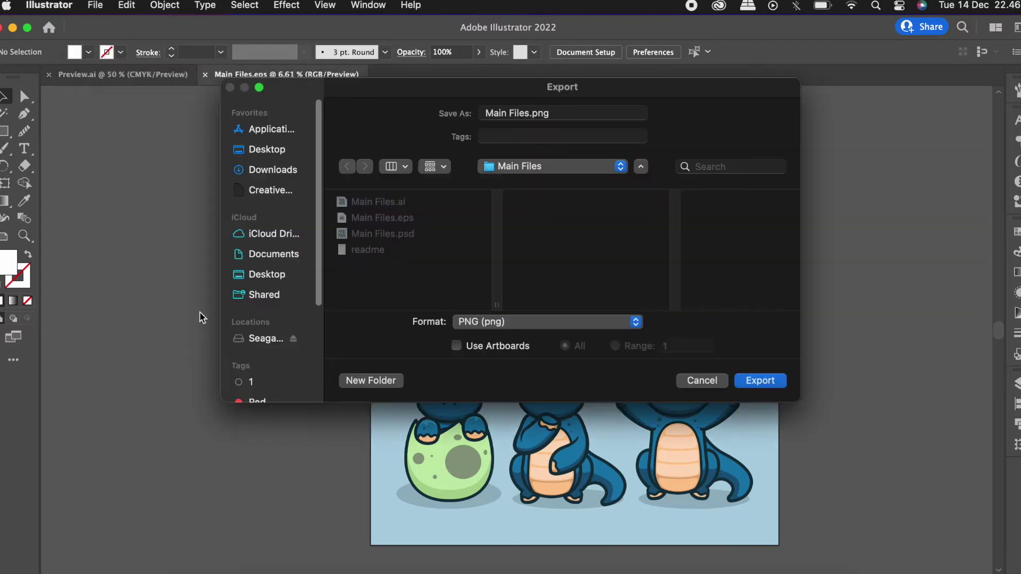
click(481, 323)
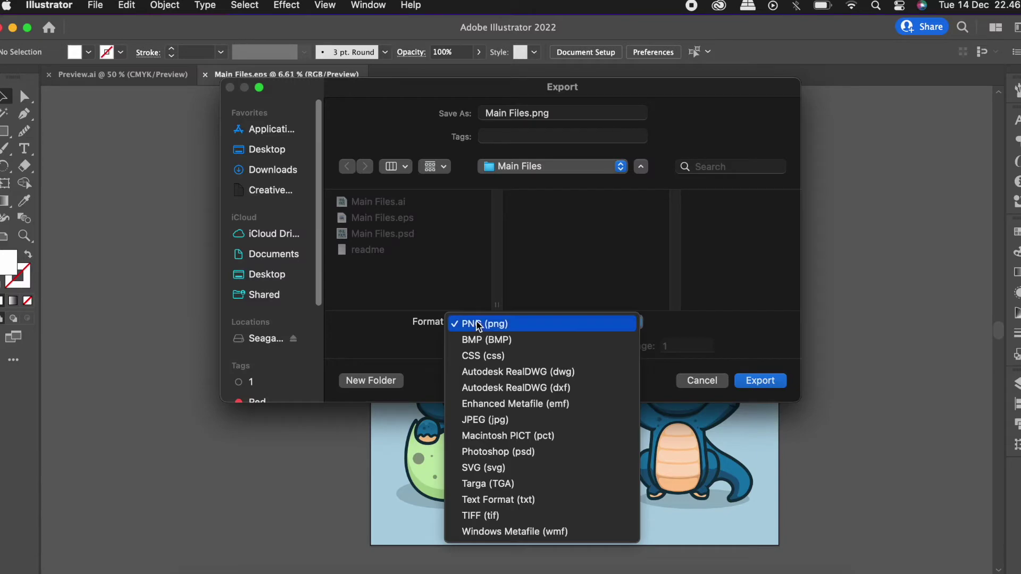
click(494, 451)
click(753, 382)
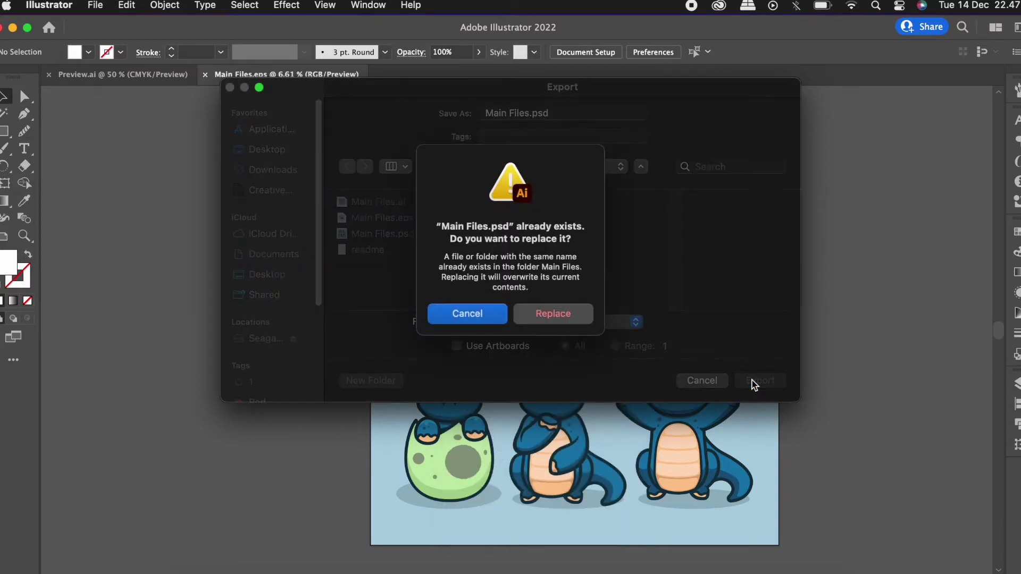
click(578, 318)
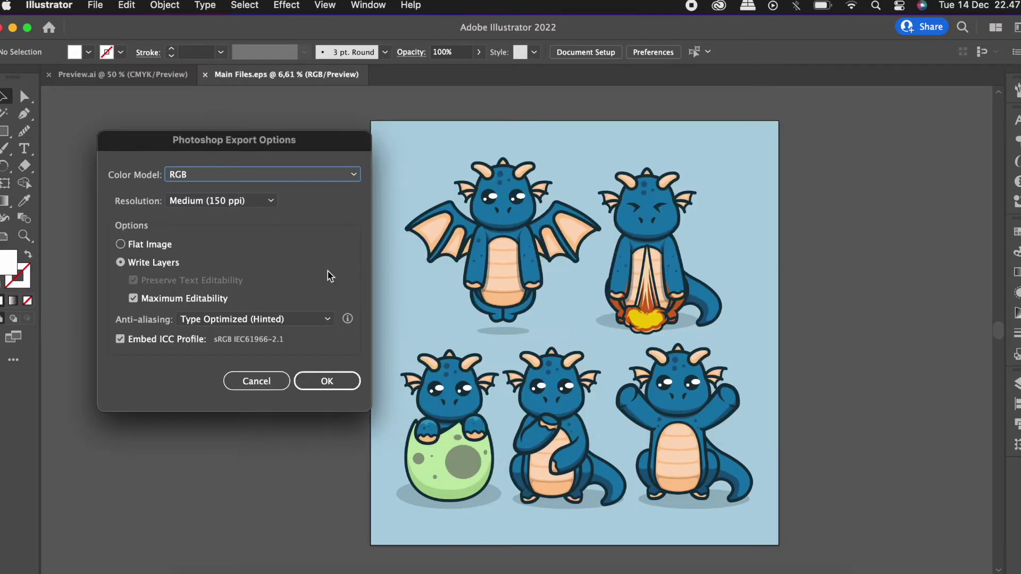
click(327, 382)
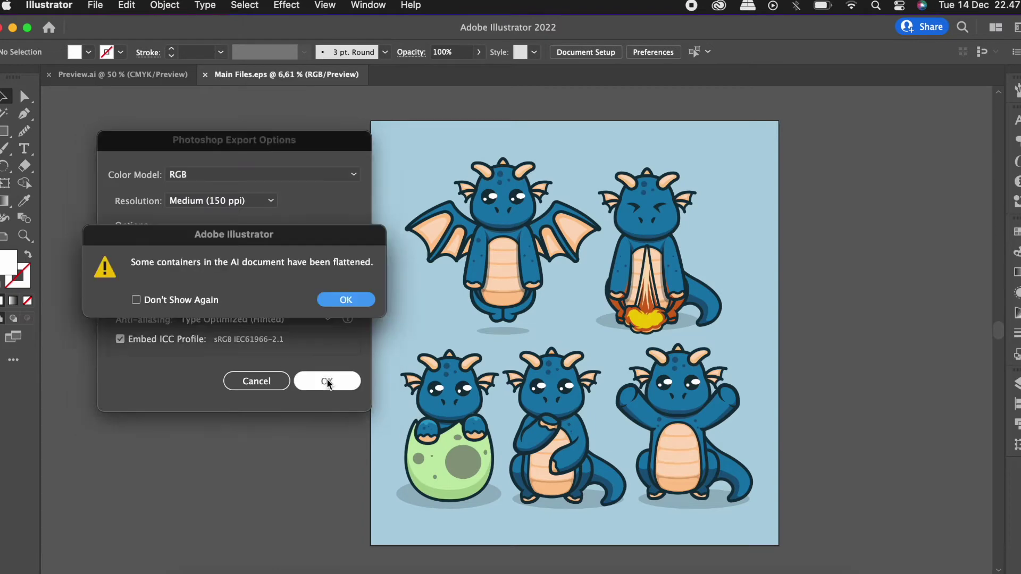
click(344, 302)
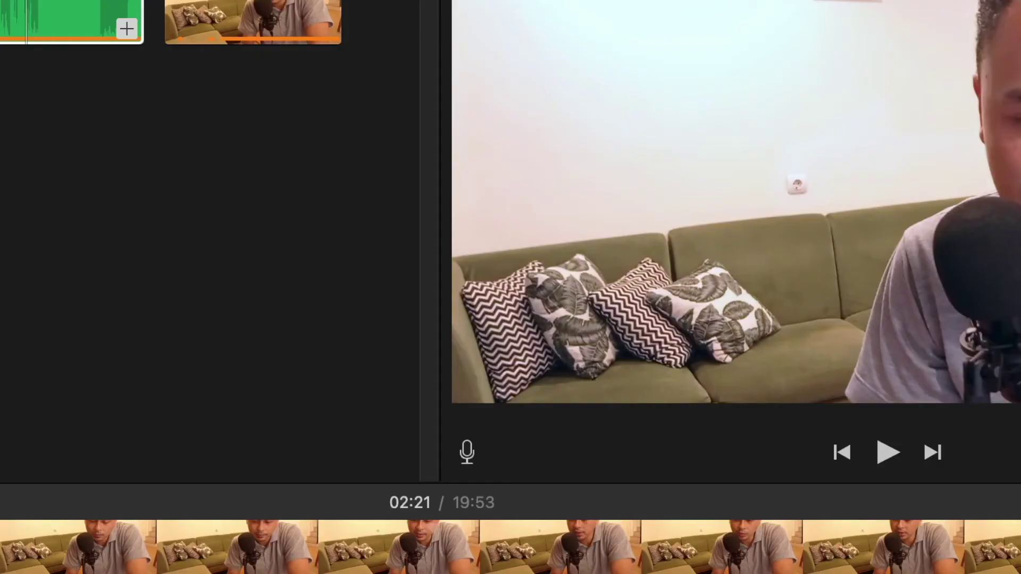
key(space)
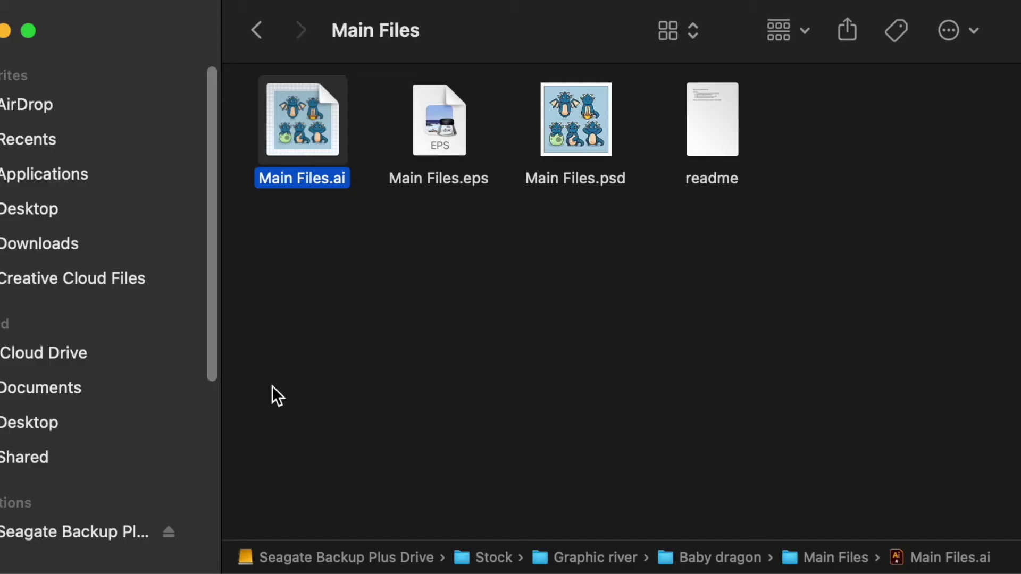
- In Finder, open the readme document from the Main Files folder and review its buyer instructions and closing thank-you line in Pages
click(500, 289)
click(732, 135)
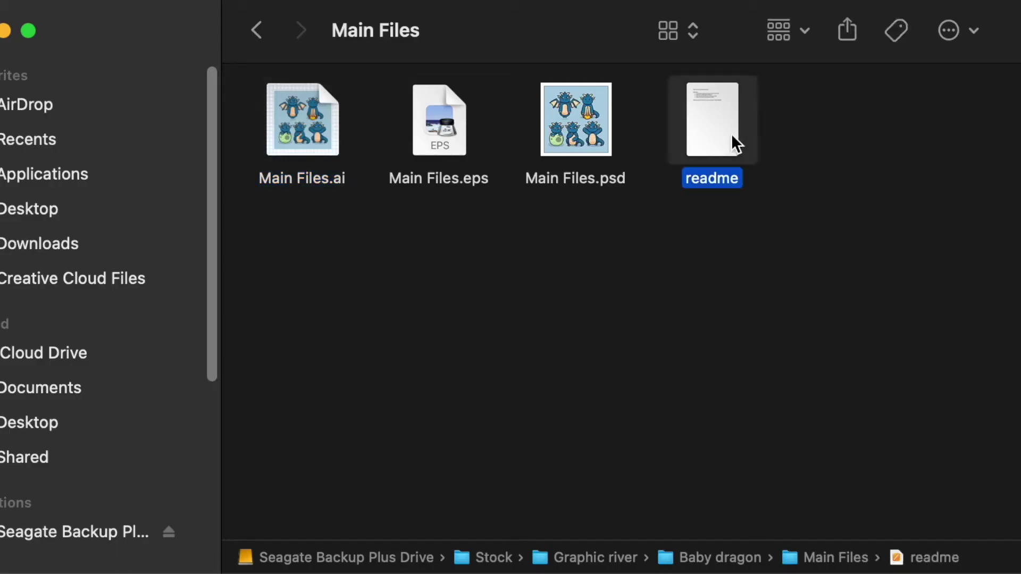
double_click(717, 136)
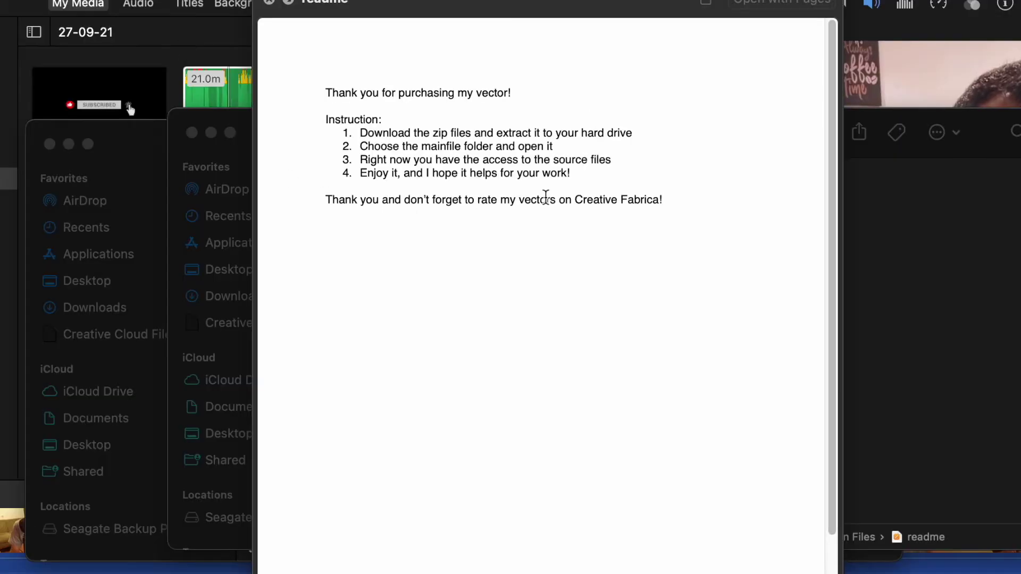
click(563, 197)
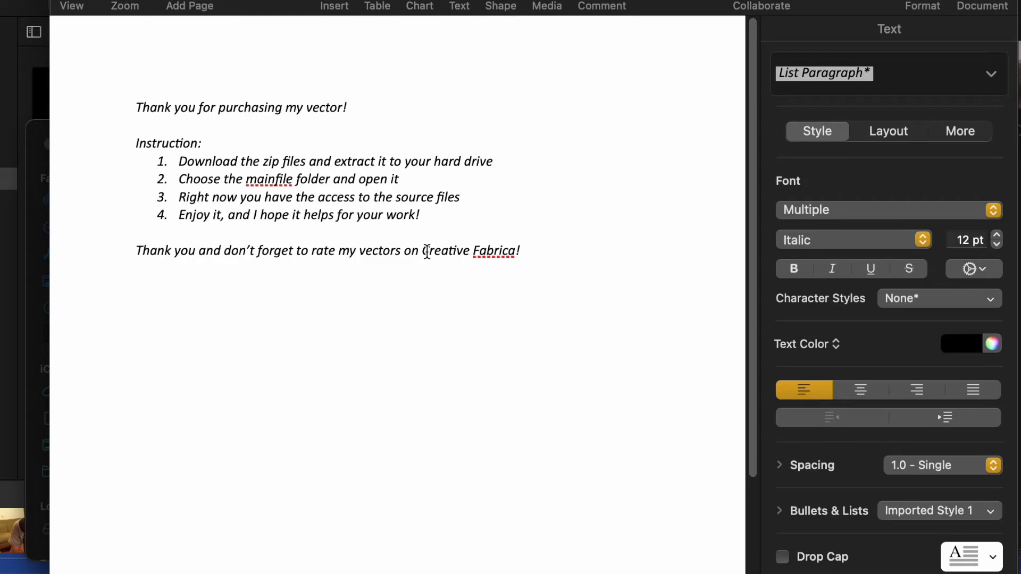
click(549, 246)
click(123, 251)
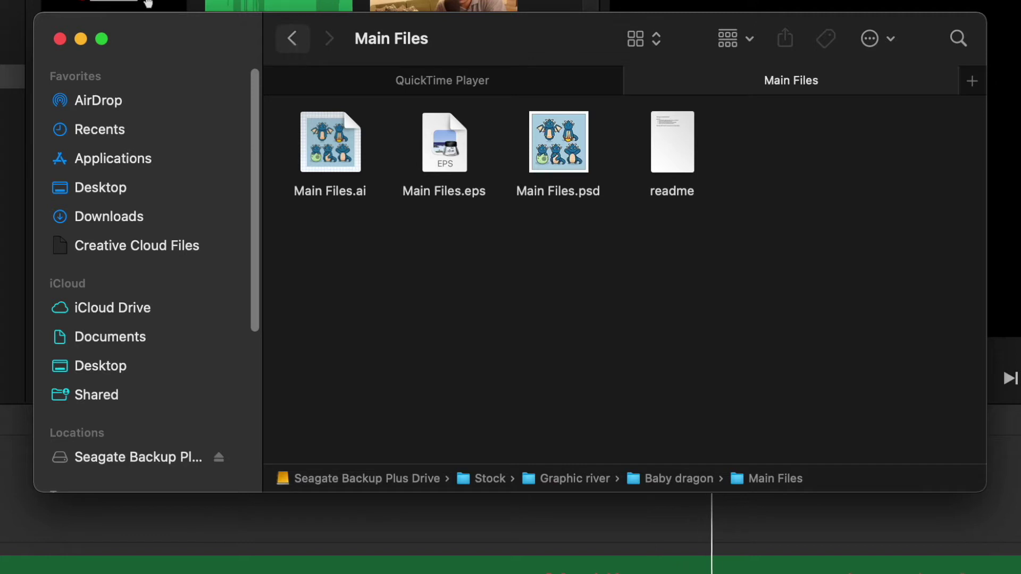
- Go back to the Baby dragon folder and compress the Main Files folder into a zip archive
click(293, 42)
click(331, 155)
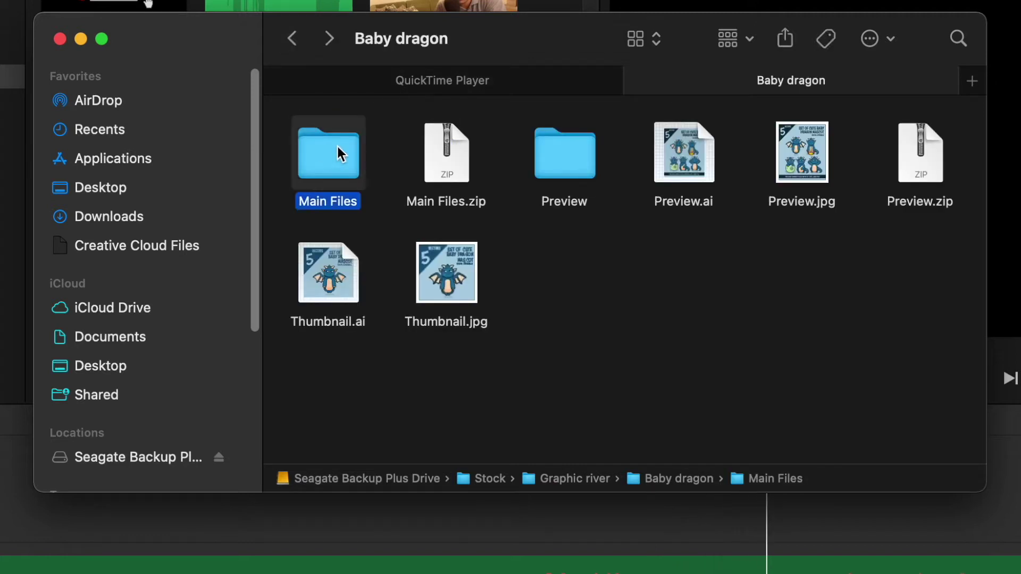
right_click(338, 146)
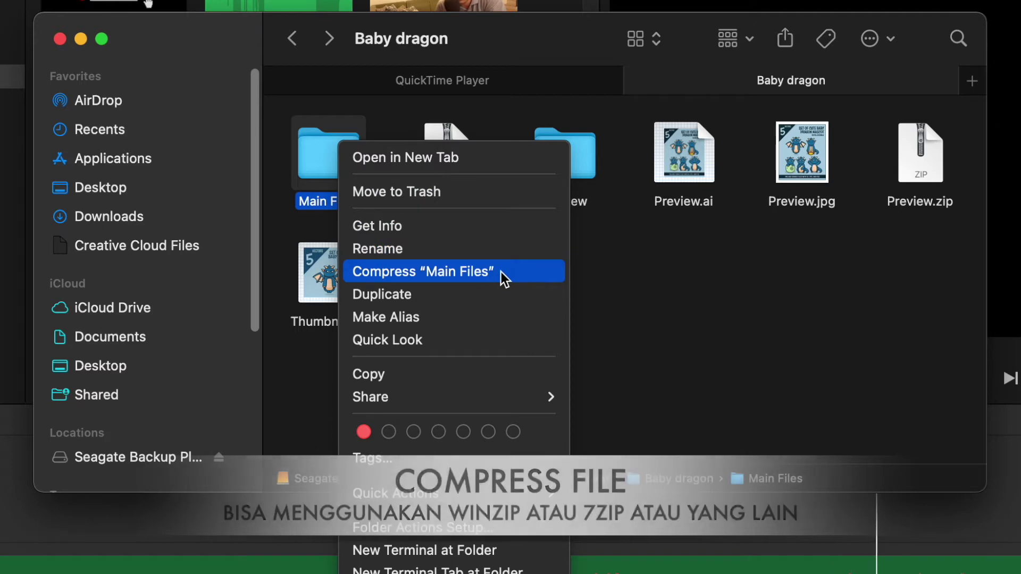
click(501, 273)
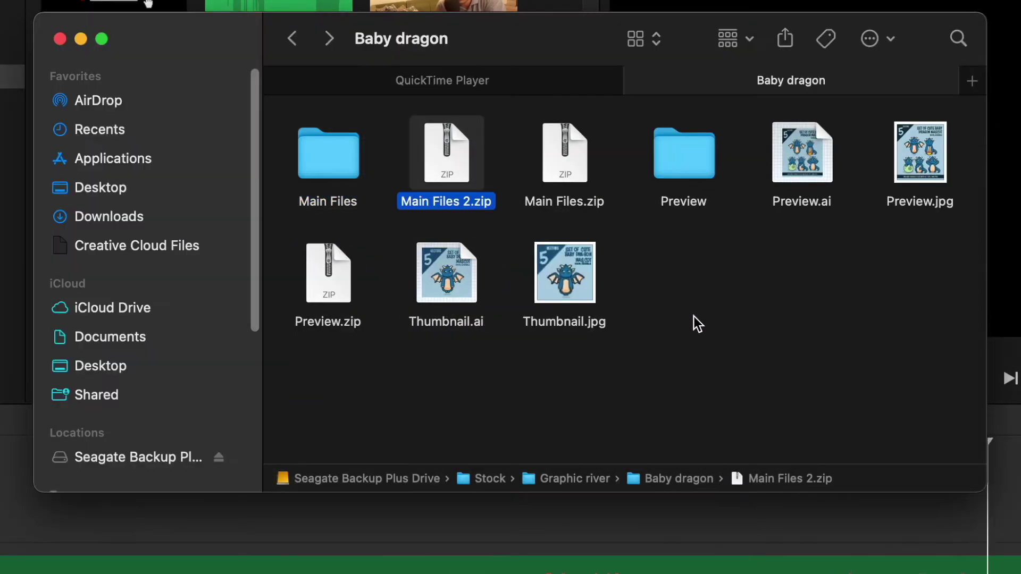
click(701, 303)
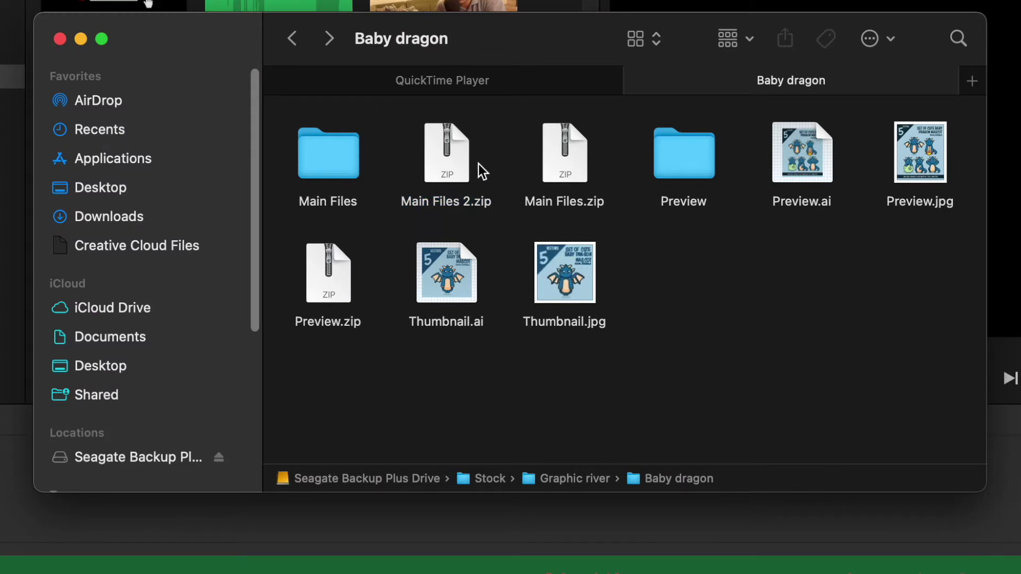
click(467, 179)
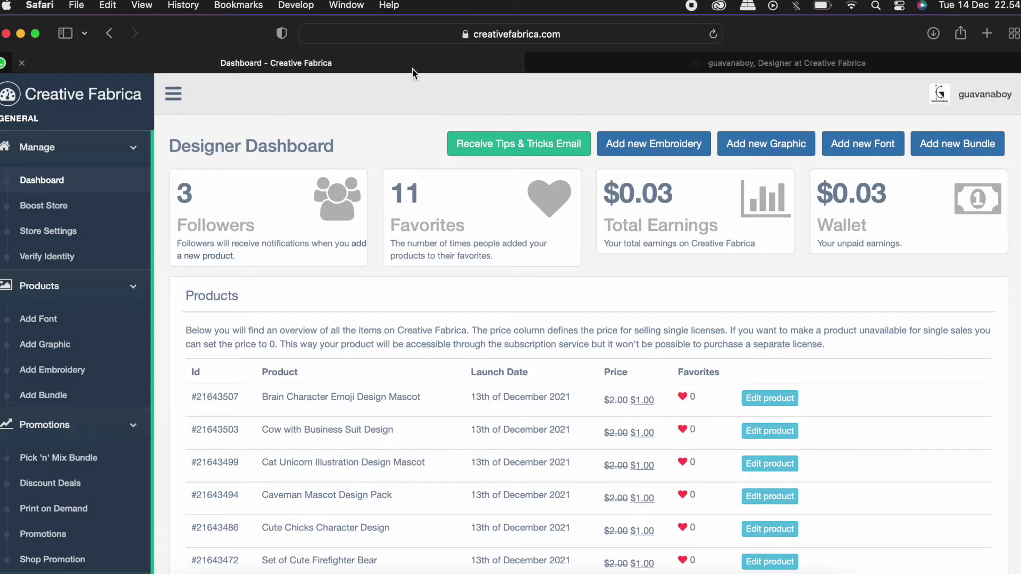
- On the Creative Fabrica dashboard, start a new graphic product and name it "Baby Dragon Character"
click(740, 149)
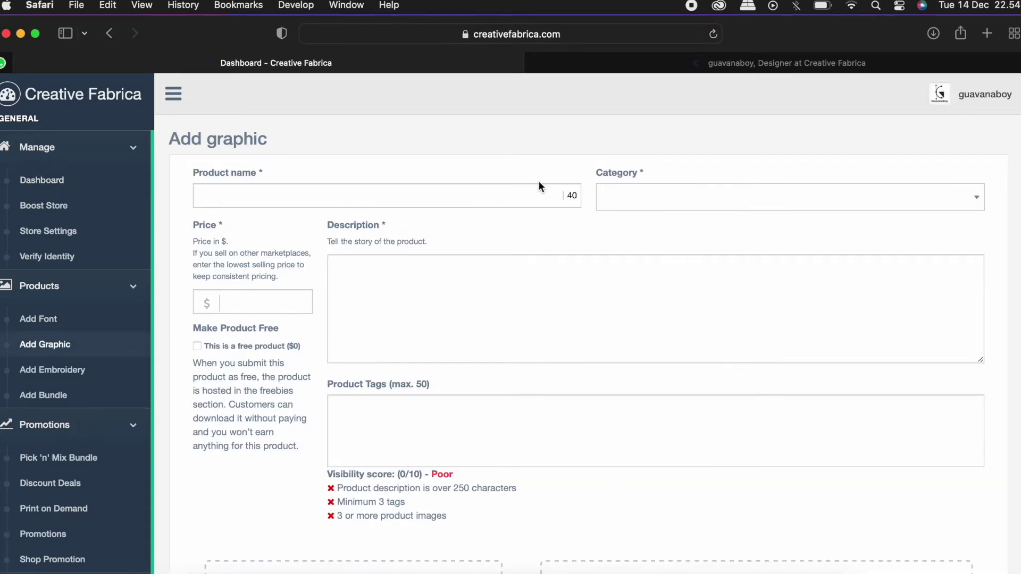
click(497, 201)
text(Bab)
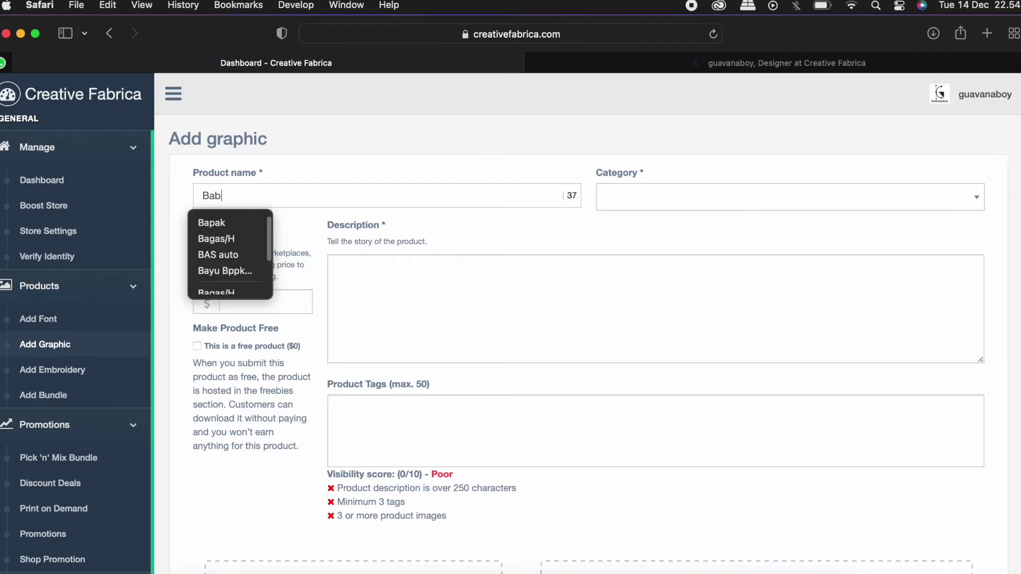
text(y Dragon)
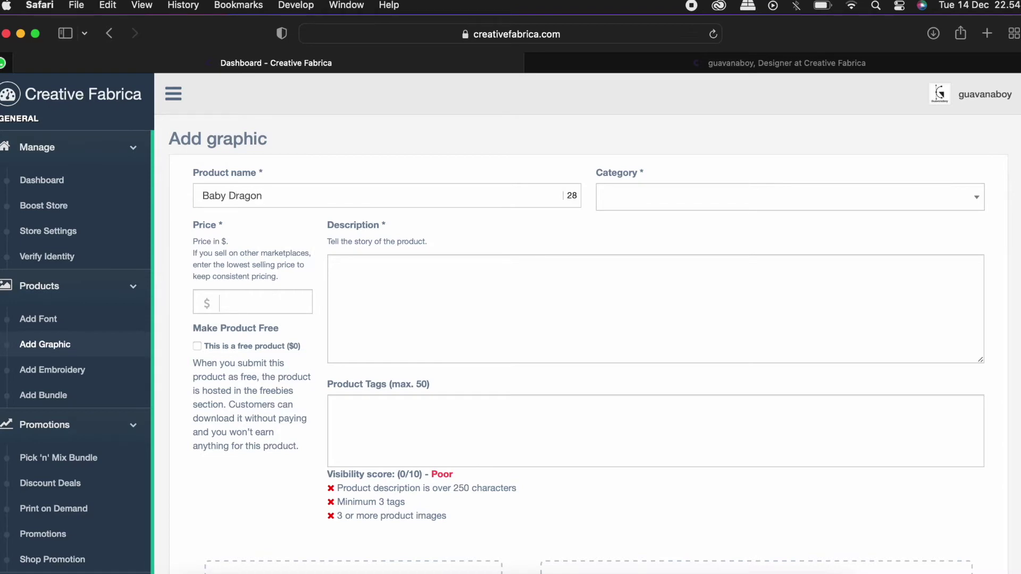
text( Character)
- Set the product's category to Illustrations
click(754, 204)
scroll(681, 314, down, 15)
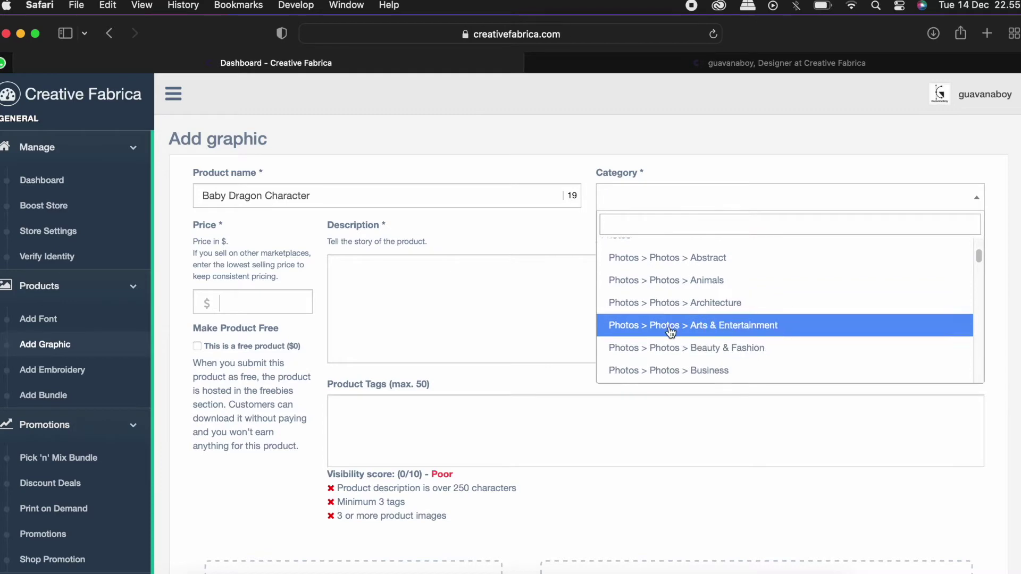
click(660, 322)
scroll(656, 310, down, 10)
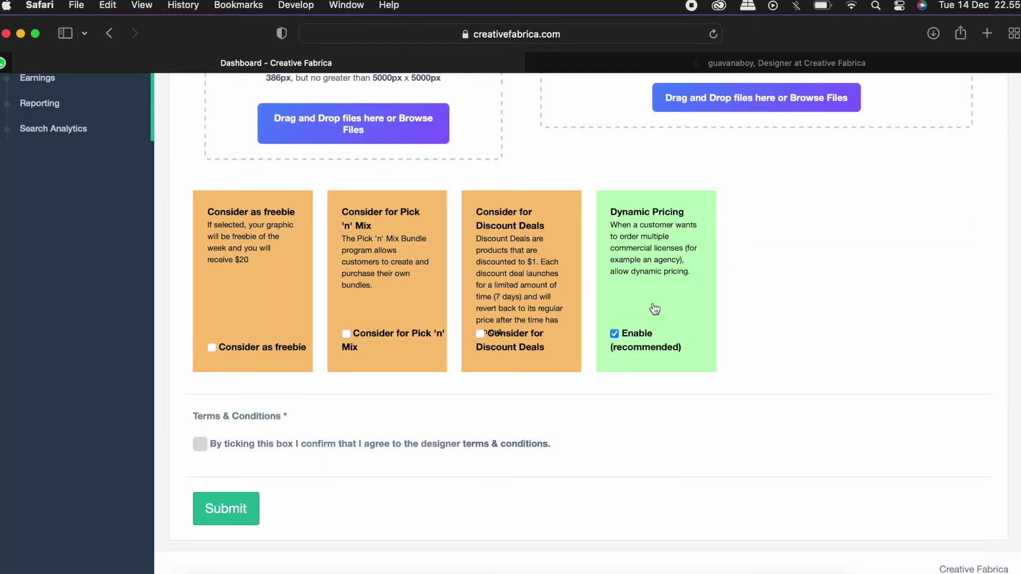
scroll(656, 310, up, 10)
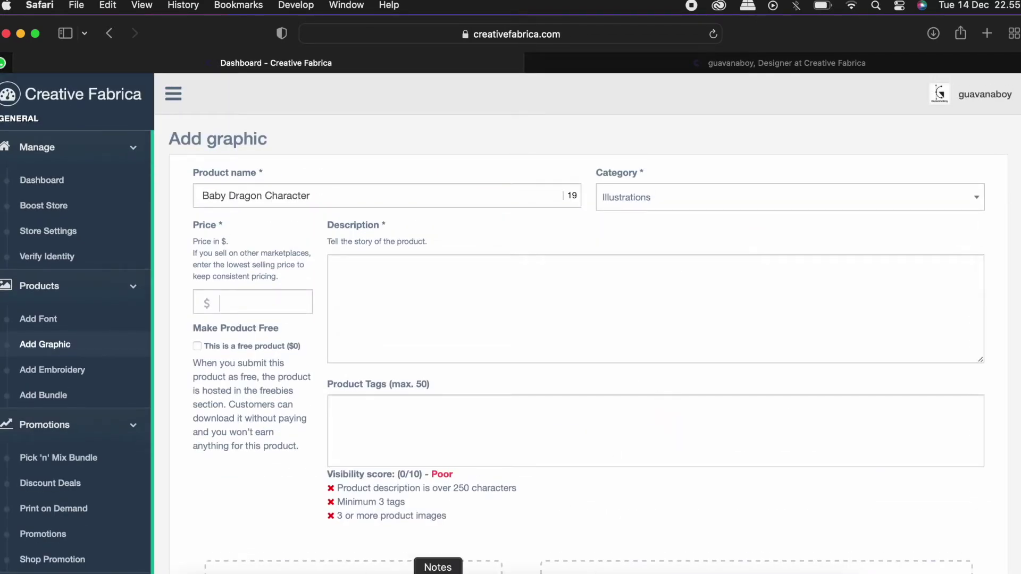
- Copy the vector set description from the features note in Notes and paste it into the product's Description
click(437, 573)
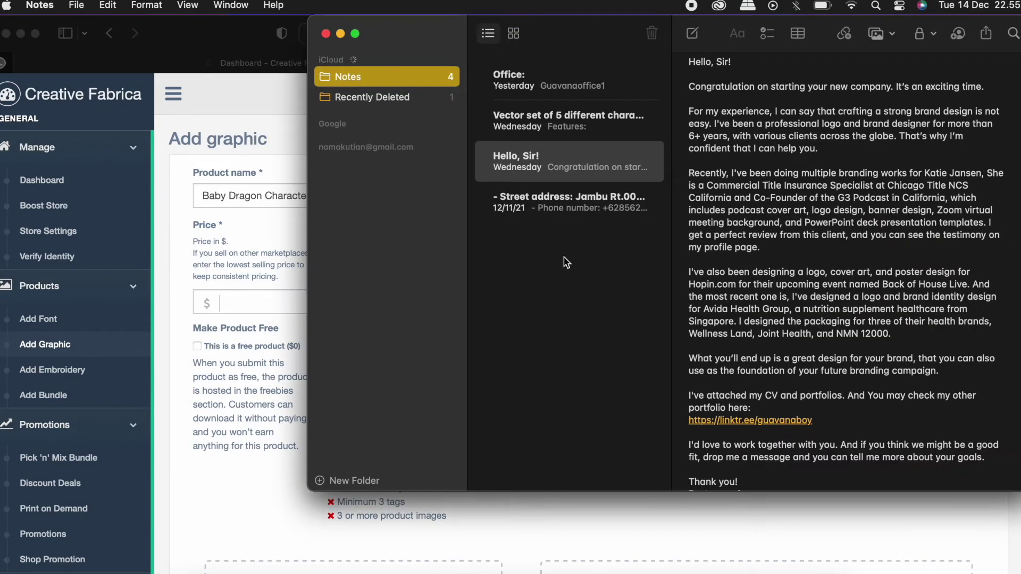
click(570, 129)
drag(988, 414, 689, 326)
key(super+c)
click(245, 507)
click(450, 302)
key(super+v)
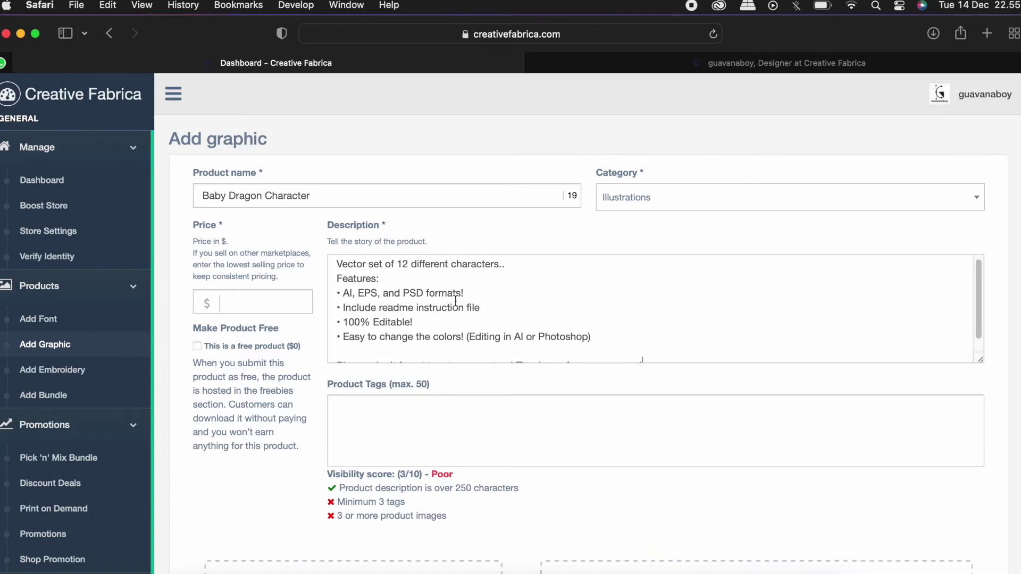
- Change the number of characters in the description's first line to 5
scroll(456, 301, down, 4)
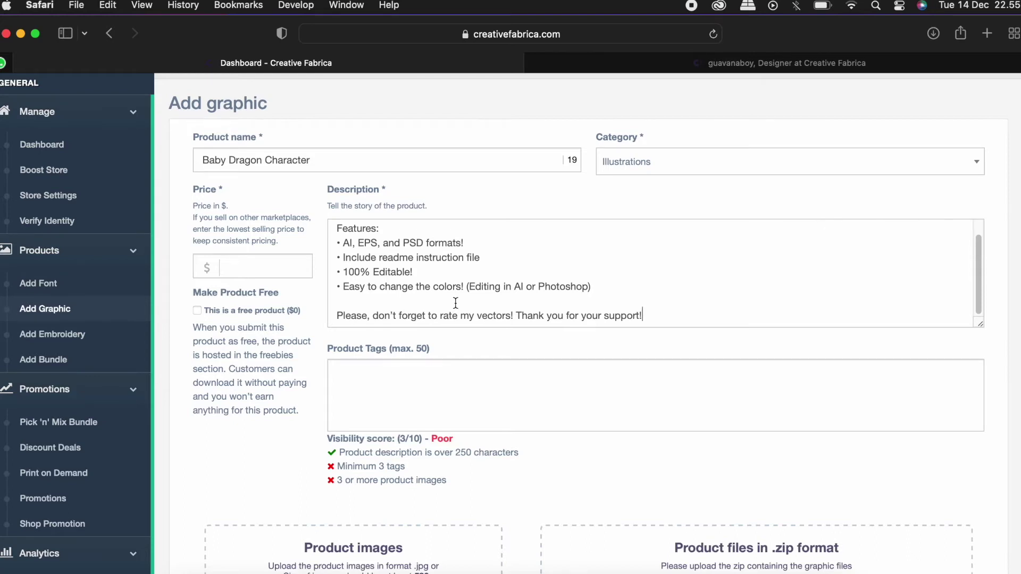
scroll(456, 303, up, 1)
click(412, 286)
key(Up)
key(Up)
key(Up)
key(Up)
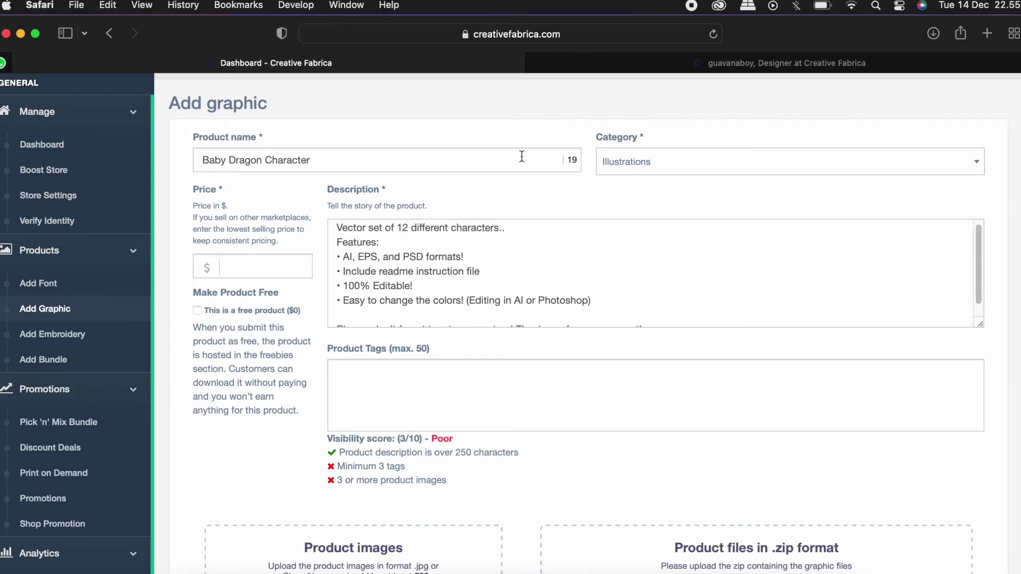
key(BackSpace)
key(BackSpace)
text(5)
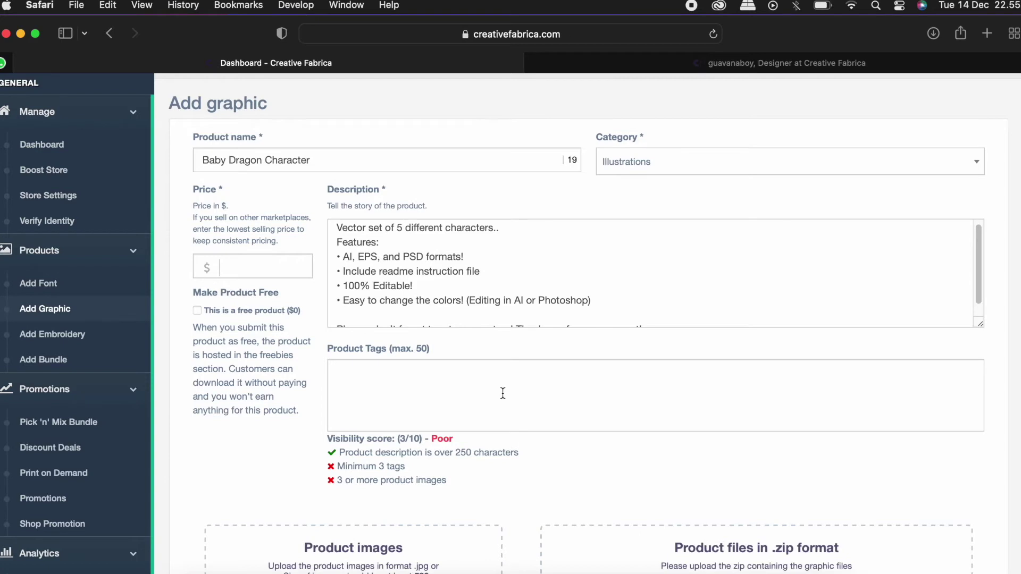
- Examine the visibility score requirements for description length, tags and product images, along with the rest of the listing form
scroll(471, 303, down, 1)
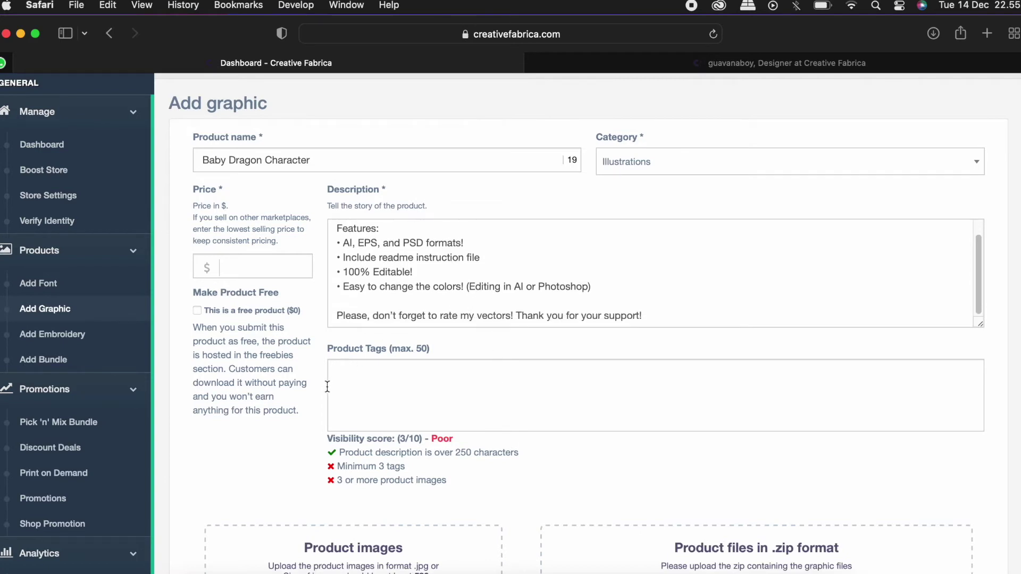
scroll(324, 394, down, 3)
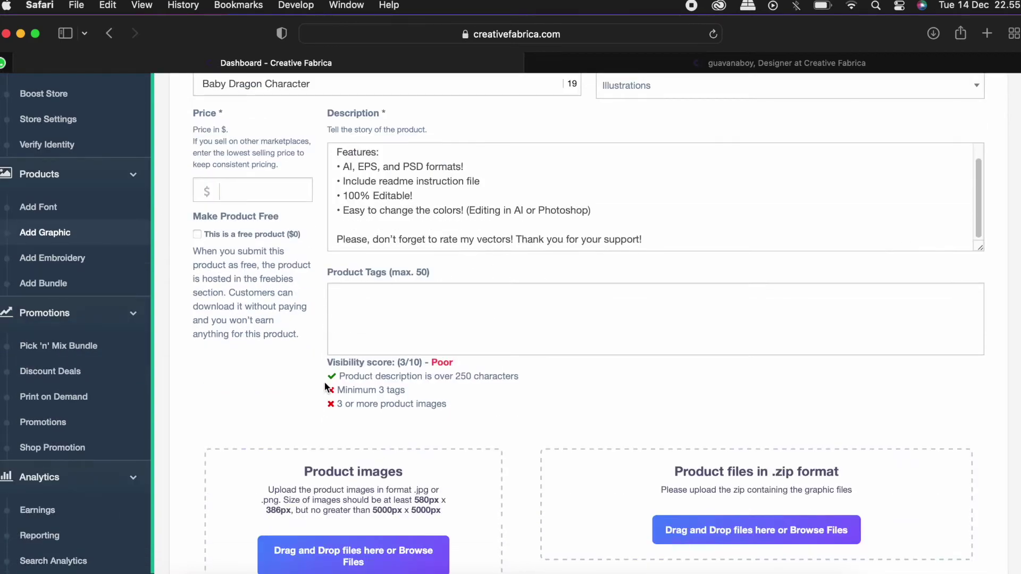
drag(327, 372, 518, 404)
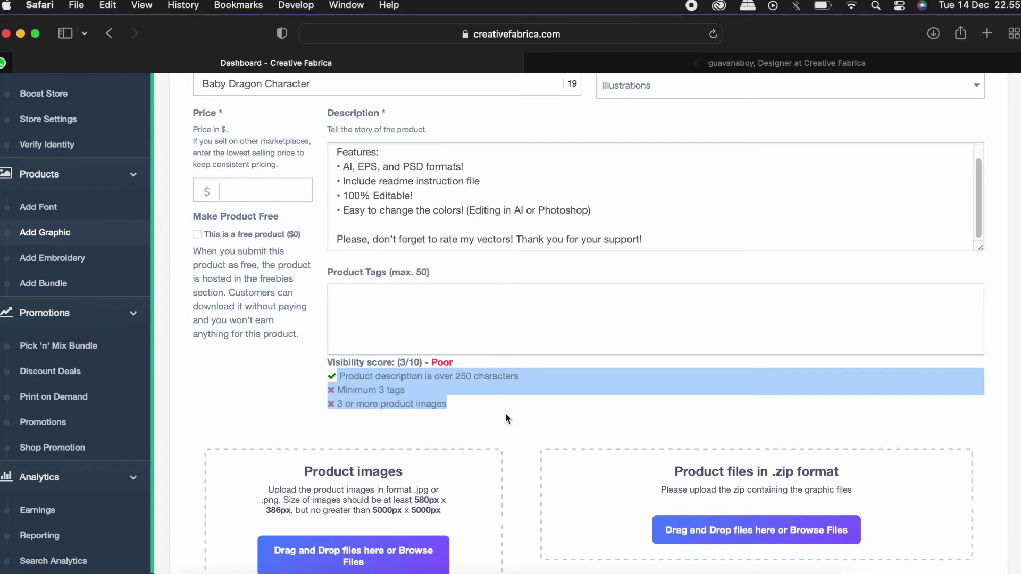
click(505, 414)
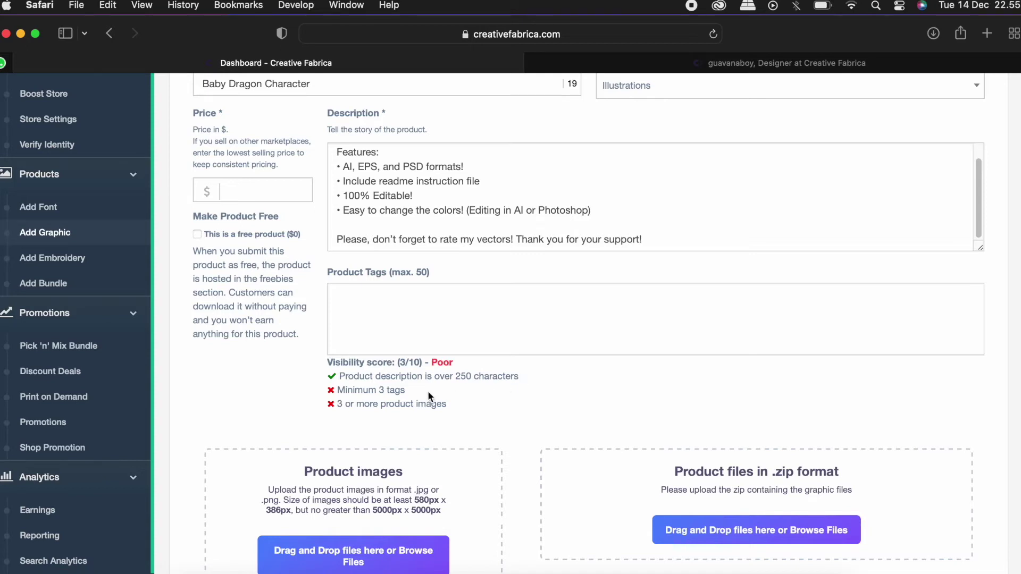
drag(406, 390, 336, 392)
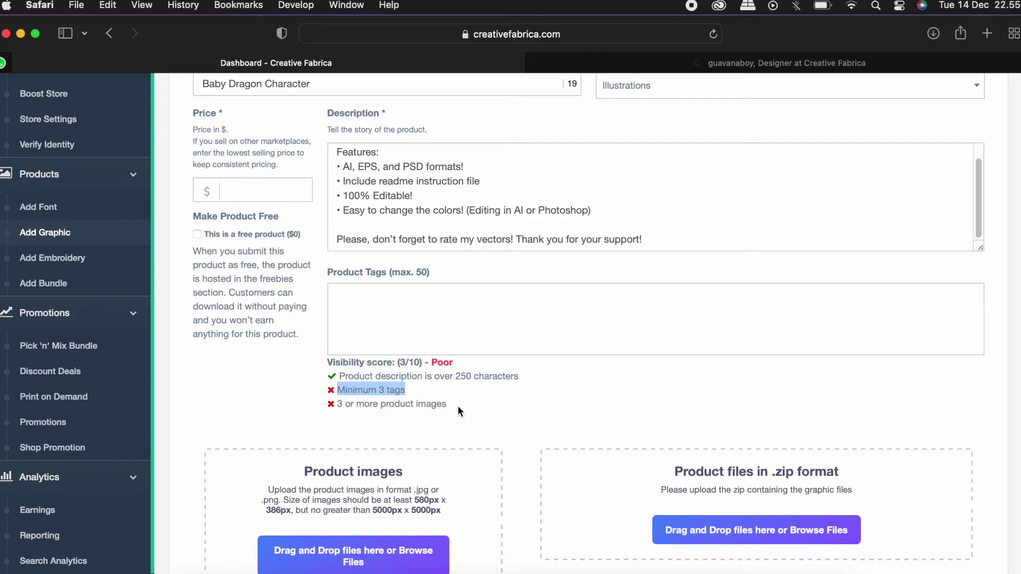
scroll(460, 407, down, 10)
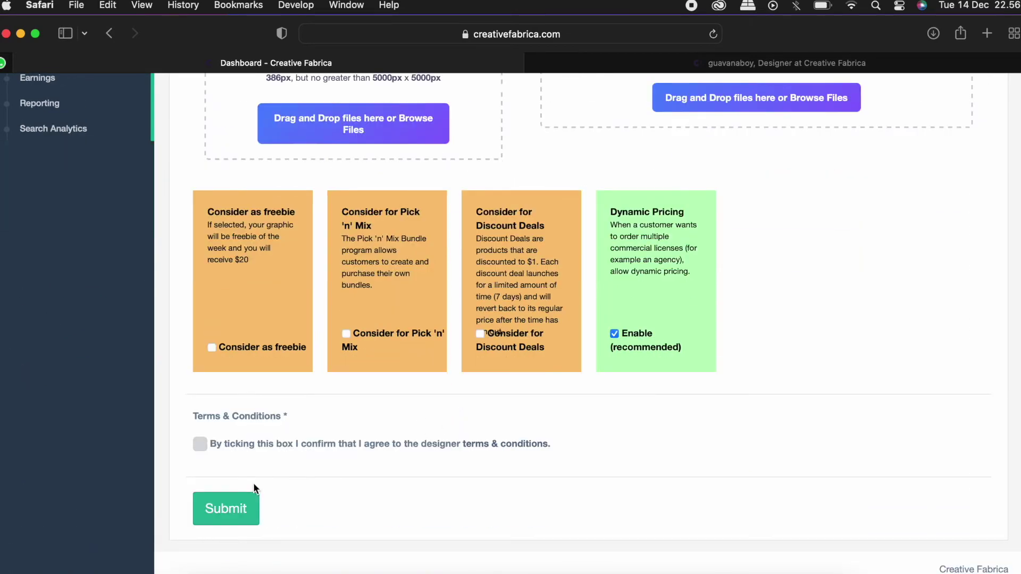
scroll(296, 461, up, 8)
click(451, 349)
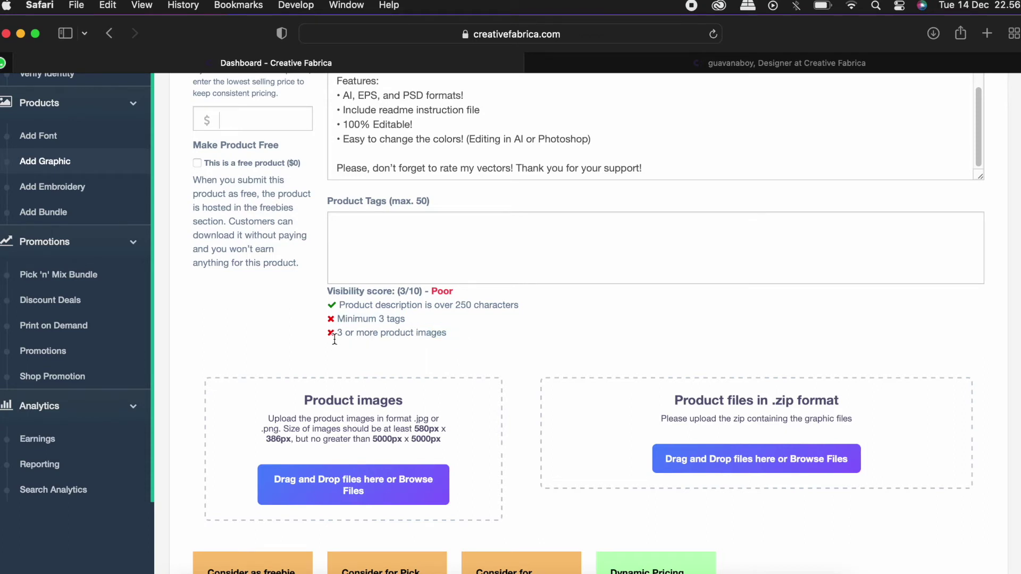
scroll(313, 349, up, 1)
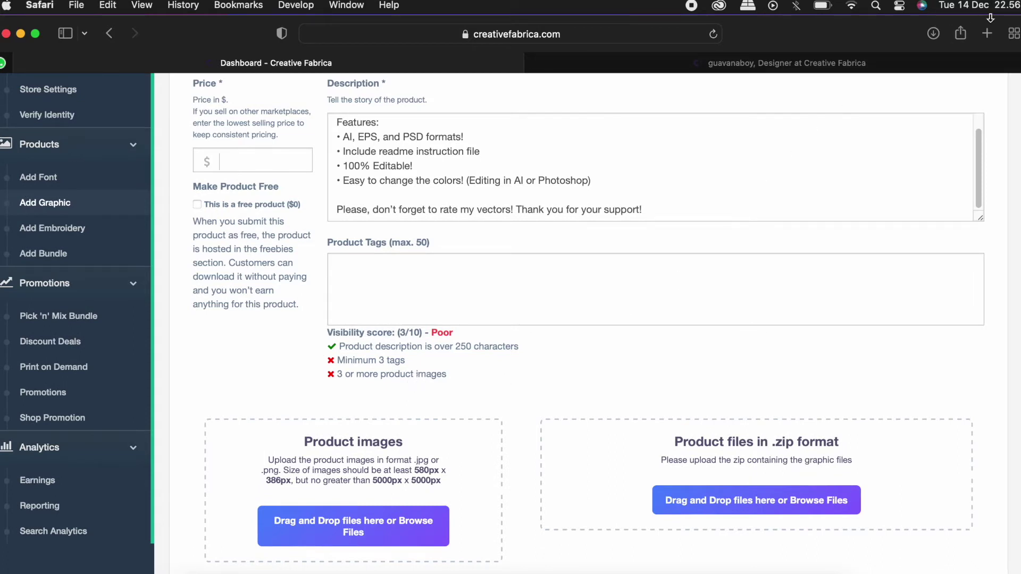
- Switch to Shutterstock's keyword tool, limit the results to Vectors and search for "baby dragon"
key(super+grave)
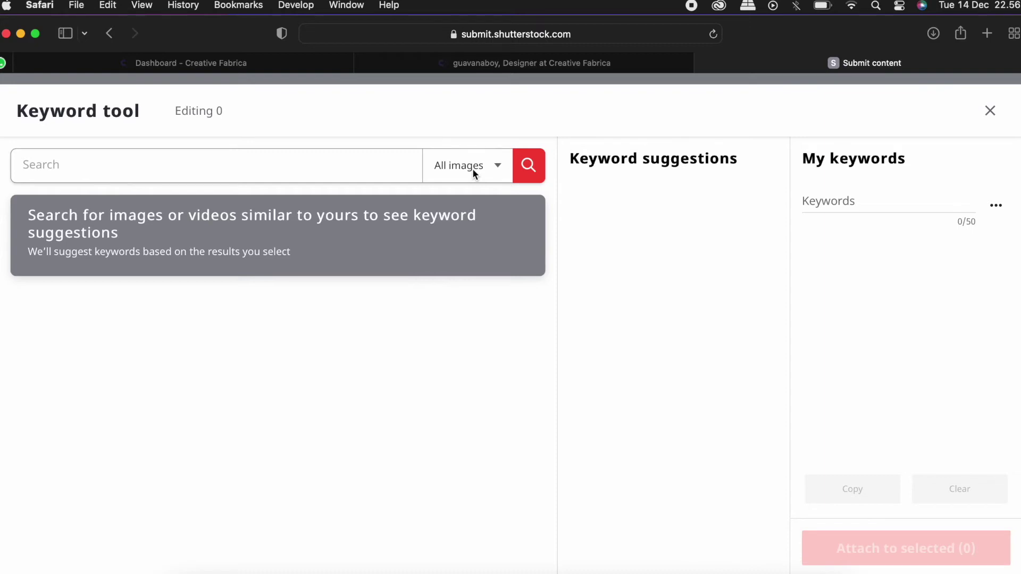
click(472, 168)
click(471, 230)
text(baby d)
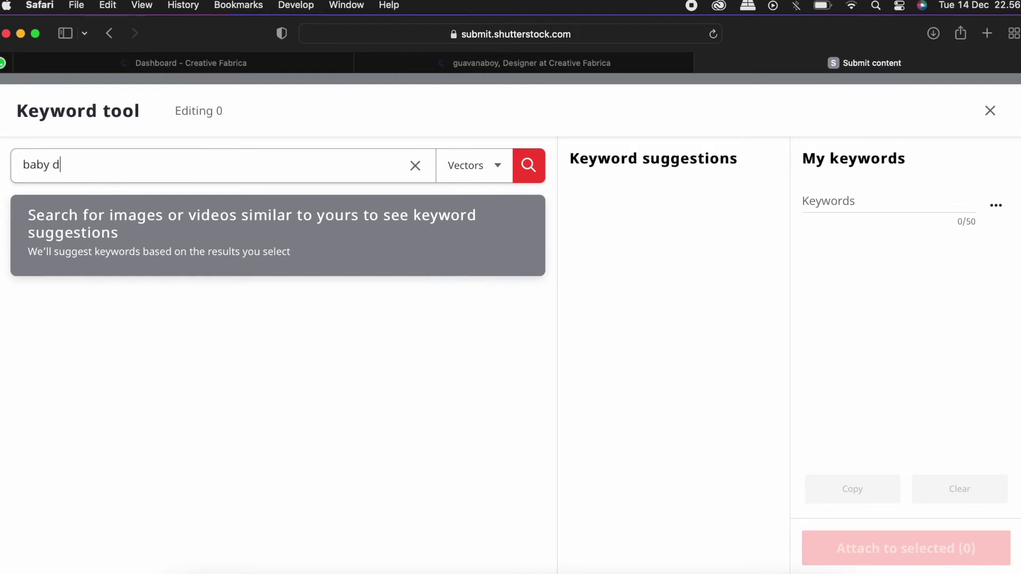
text(ragon)
key(Return)
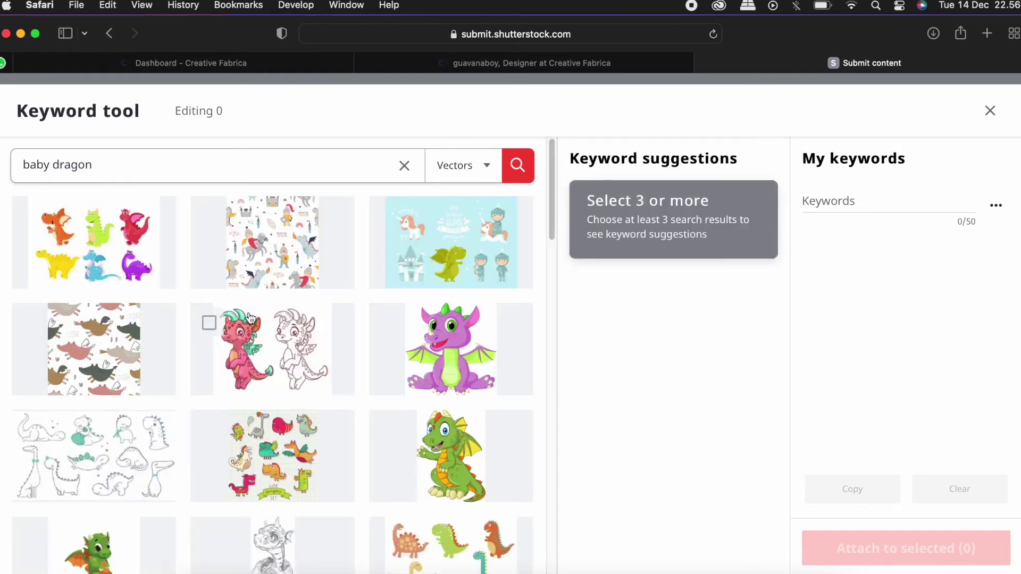
- Select three green baby dragon illustrations from the results and add all the most relevant keyword suggestions
click(445, 441)
scroll(319, 404, down, 4)
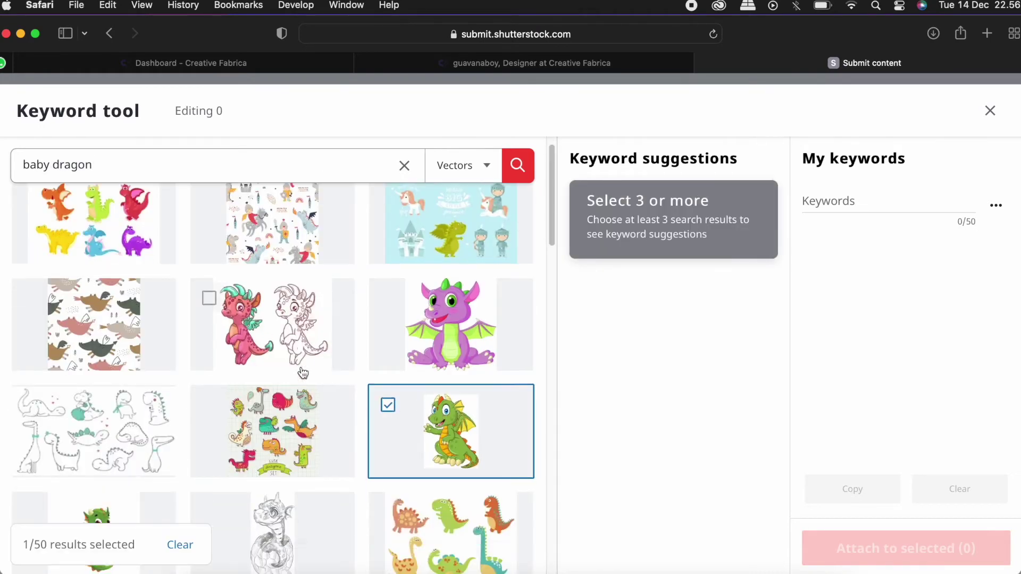
click(102, 403)
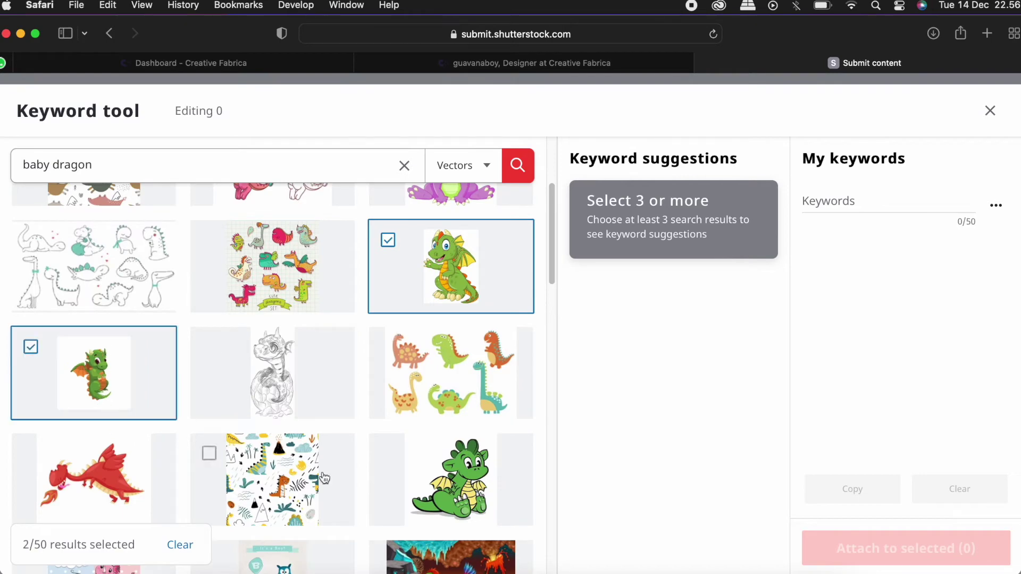
click(472, 495)
click(740, 203)
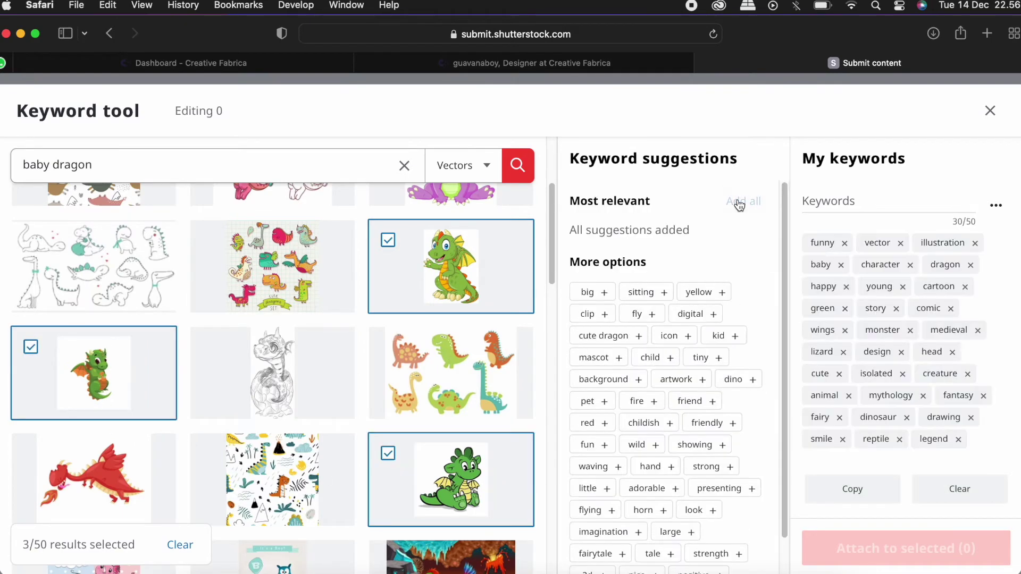
- Add the first twenty keywords under More options, from big, sitting and yellow through to friend, red and childish
click(593, 293)
click(593, 294)
click(593, 293)
click(593, 293)
click(593, 293)
click(593, 293)
click(593, 293)
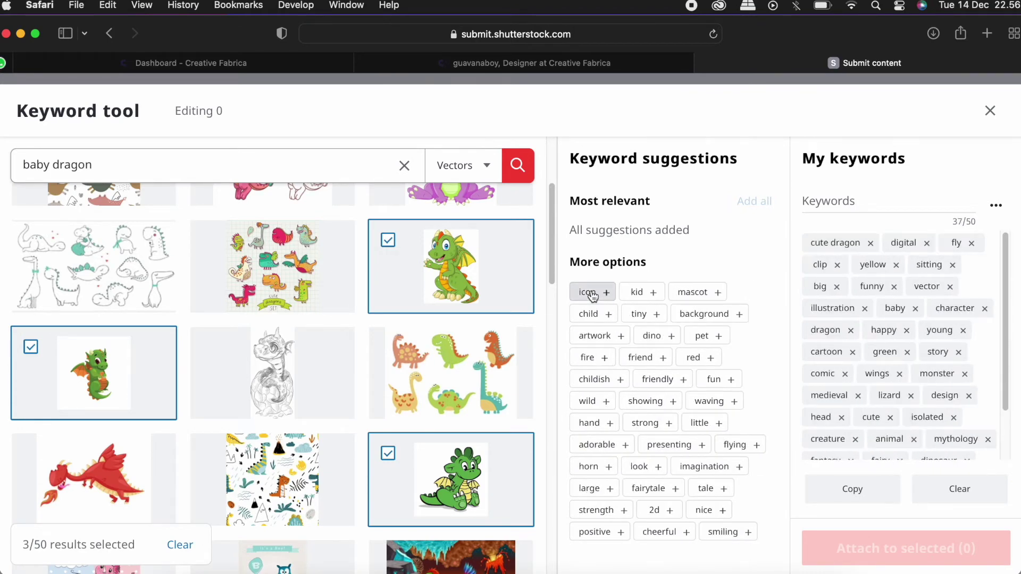
click(593, 293)
click(593, 293)
click(593, 293)
click(593, 293)
click(593, 293)
click(593, 293)
click(593, 293)
click(593, 293)
click(593, 293)
click(593, 293)
click(593, 294)
click(593, 293)
click(594, 293)
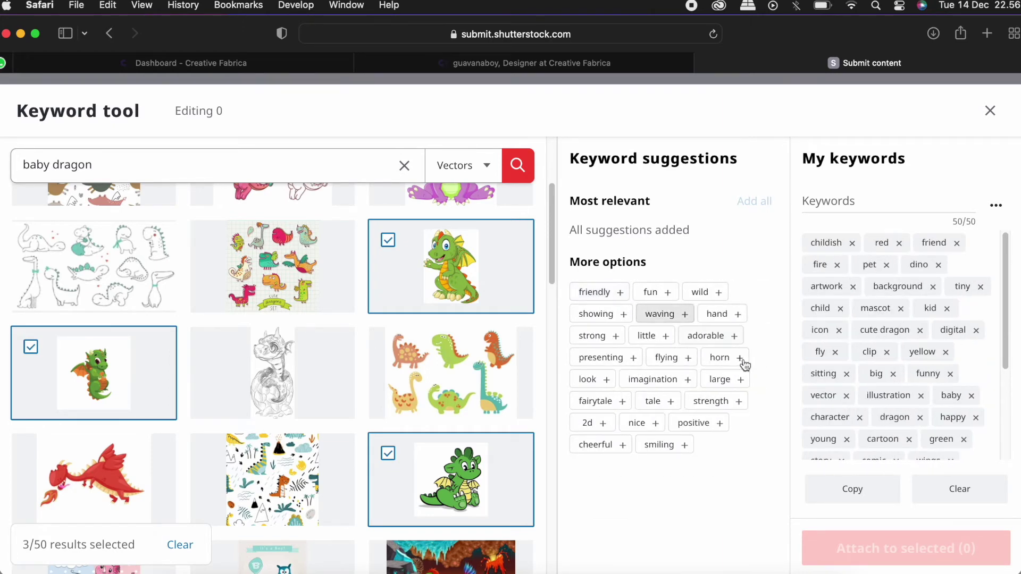
- Copy the collected keywords, paste them into the Creative Fabrica listing's Product Tags, and check the minimum tags requirement
click(863, 489)
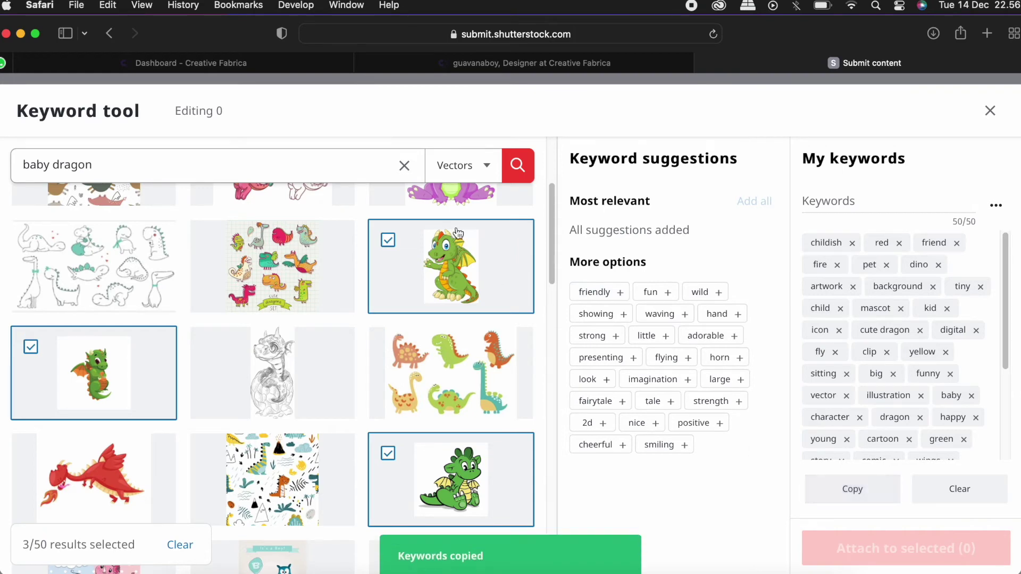
click(242, 66)
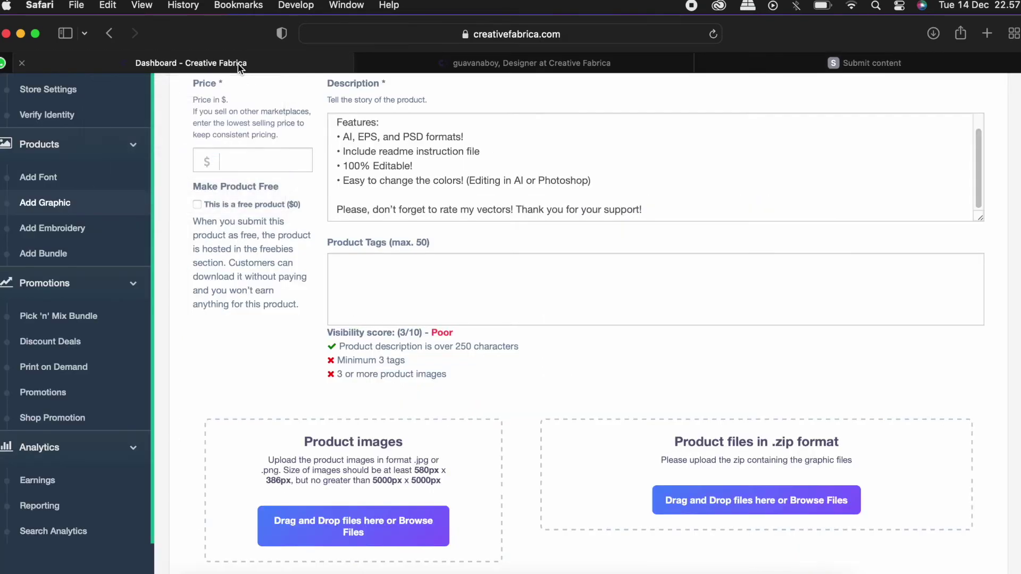
right_click(333, 281)
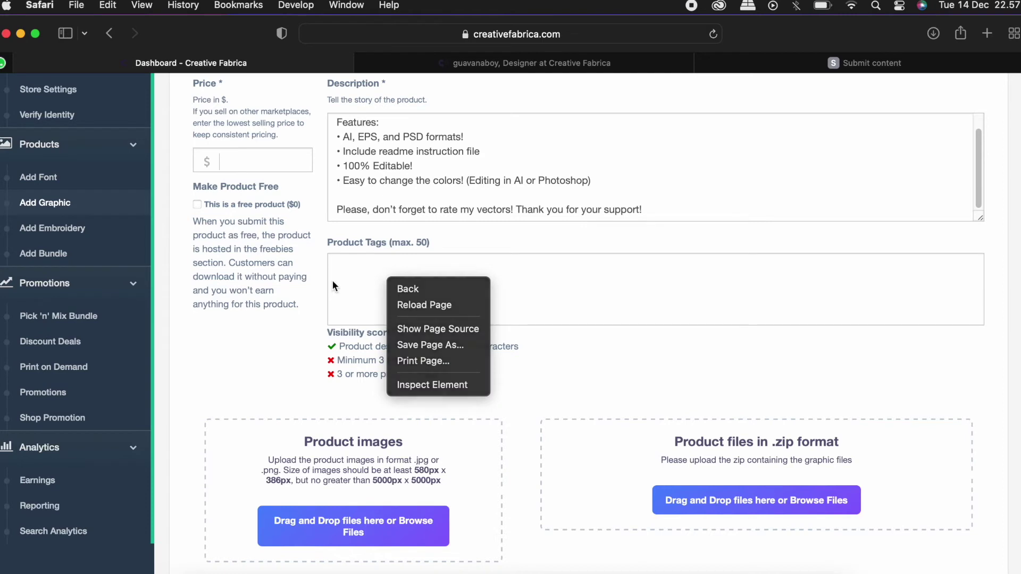
click(352, 278)
click(354, 277)
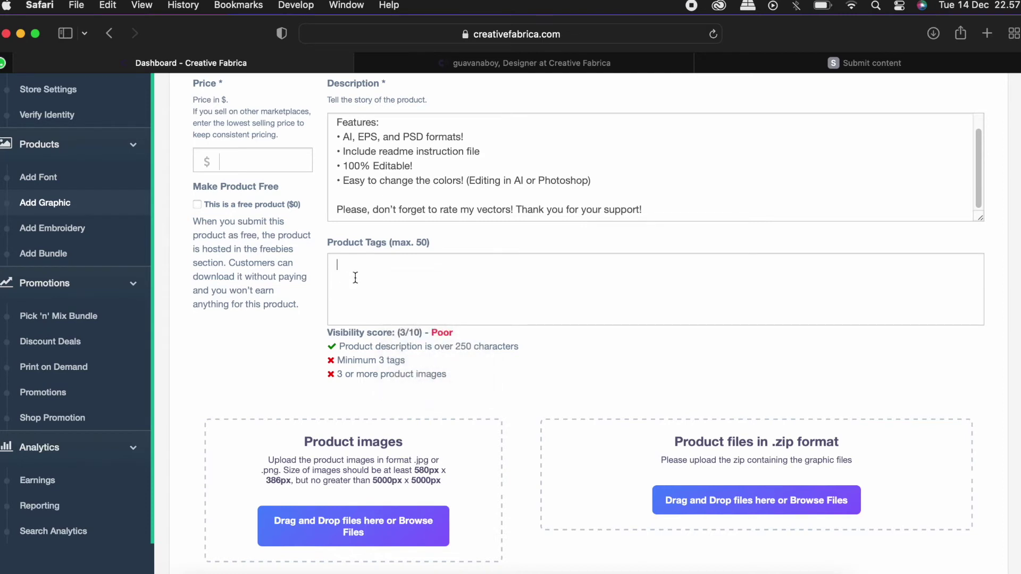
text(legend)
key(super+v)
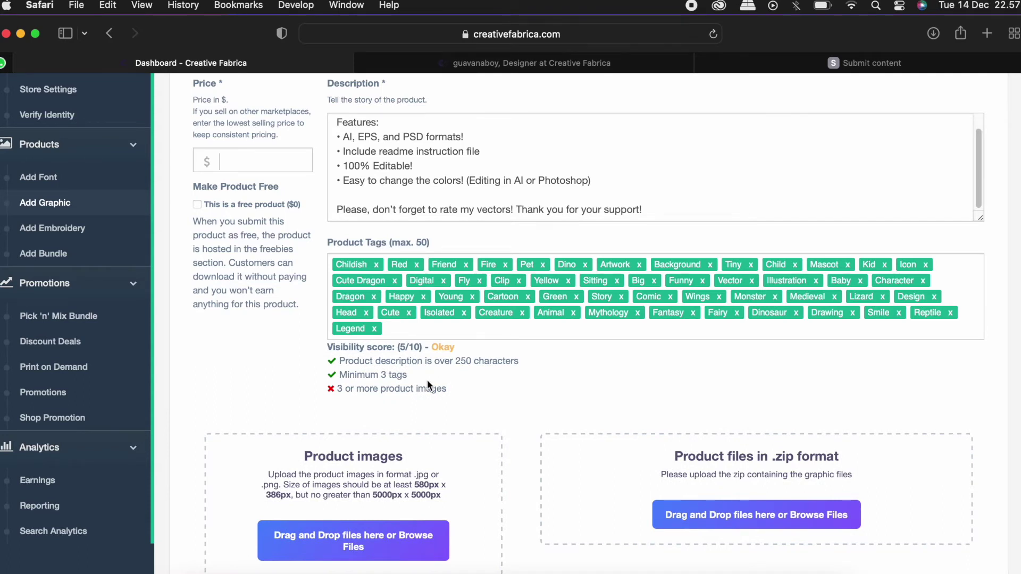
drag(429, 378, 327, 378)
click(312, 381)
scroll(467, 392, down, 2)
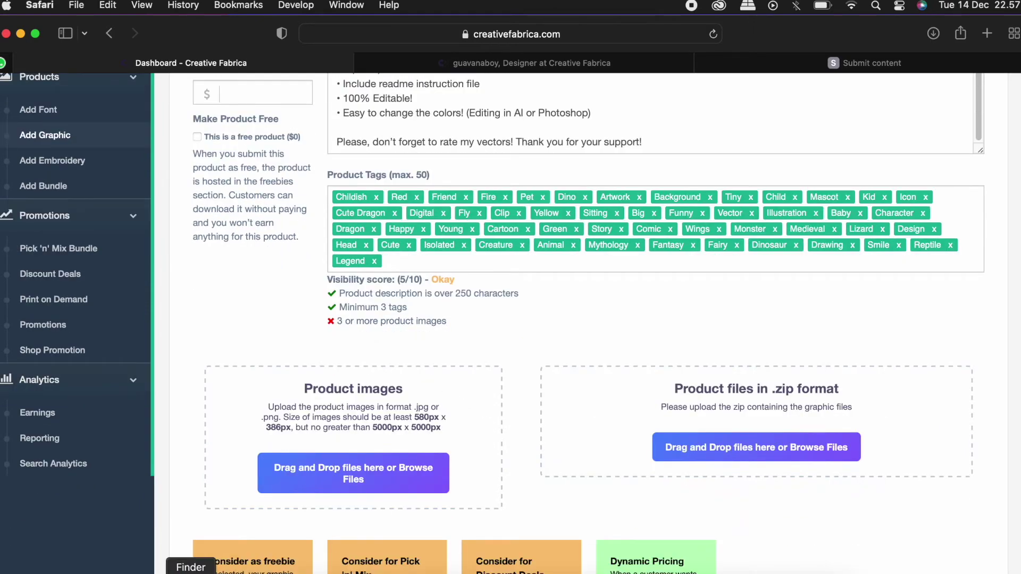
- Switch to Illustrator and review the cover, What's Include and Thank You preview designs in Preview.ai
key(super+Tab)
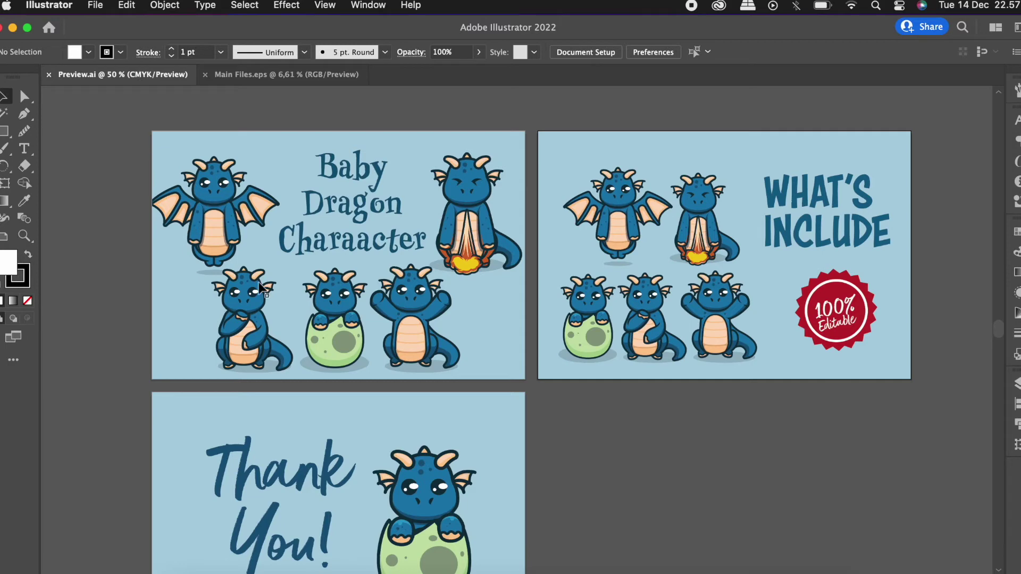
click(474, 256)
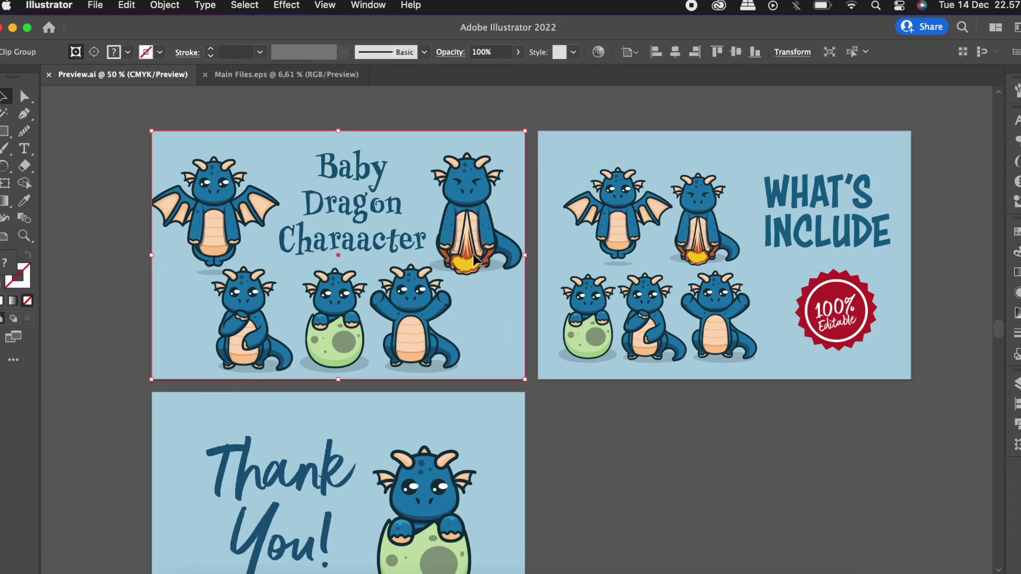
click(624, 224)
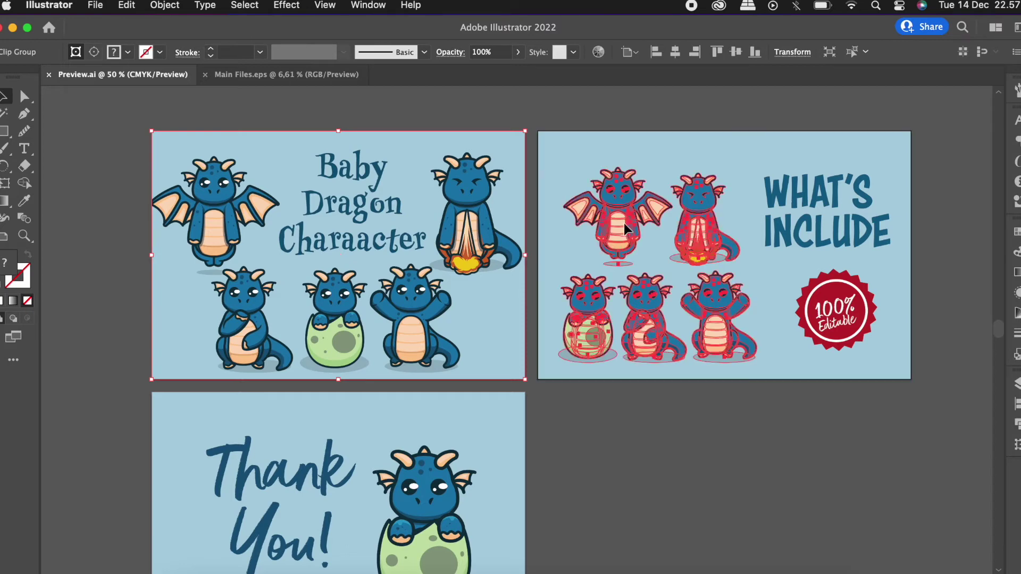
click(466, 471)
click(656, 463)
click(745, 328)
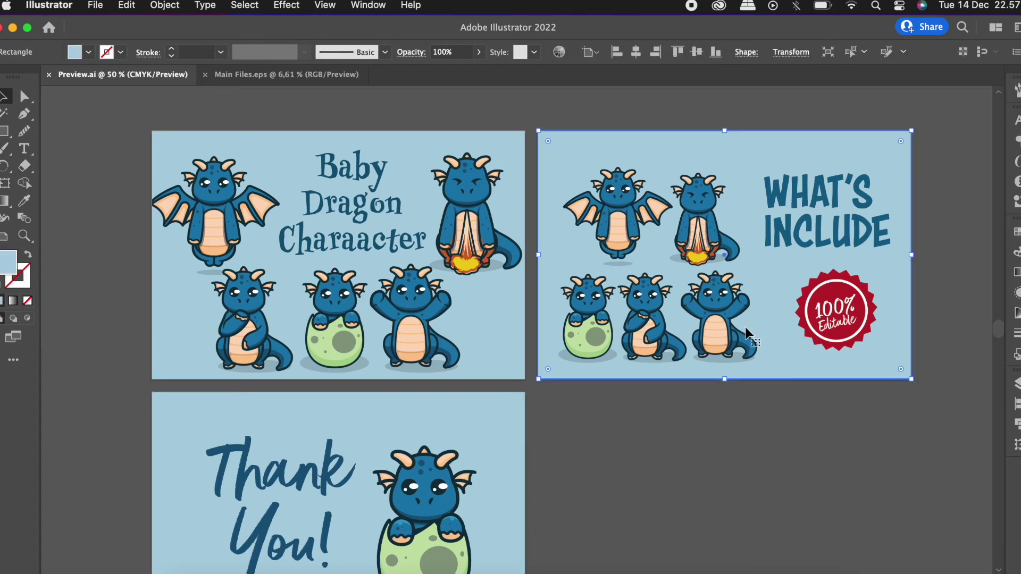
- Check the width and height of the What's Include artboard through the document's artboard editing mode
click(624, 114)
click(585, 52)
click(638, 192)
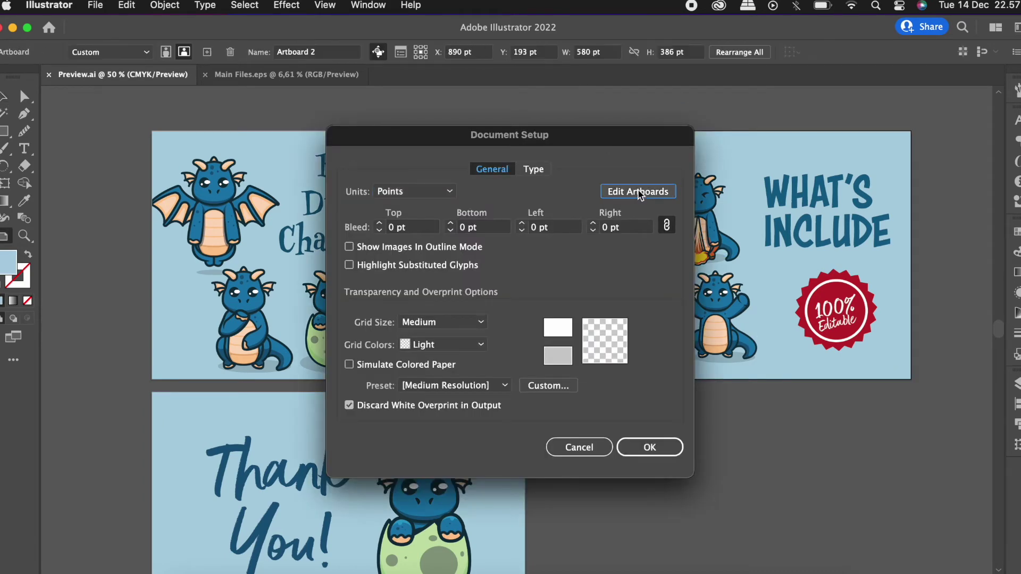
click(607, 52)
click(698, 52)
click(607, 52)
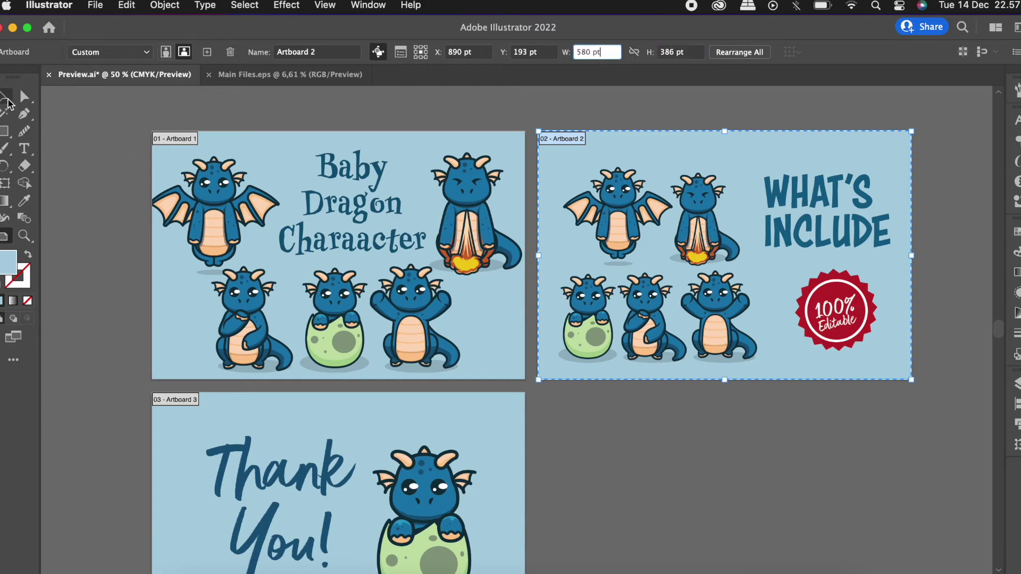
click(6, 99)
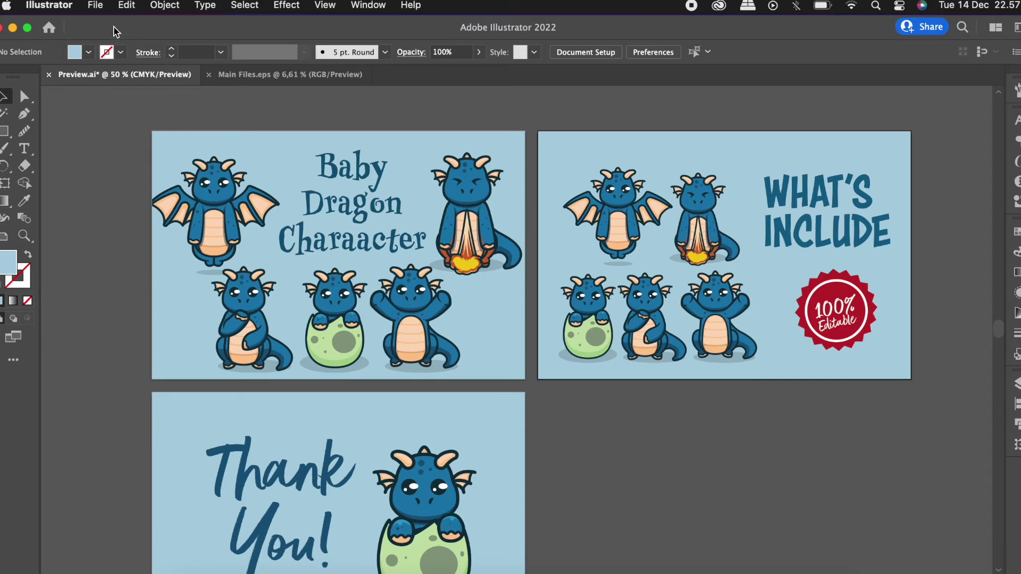
- Export Preview.ai to the Baby dragon folder as JPEG named Preview.jpg, using all artboards
click(94, 6)
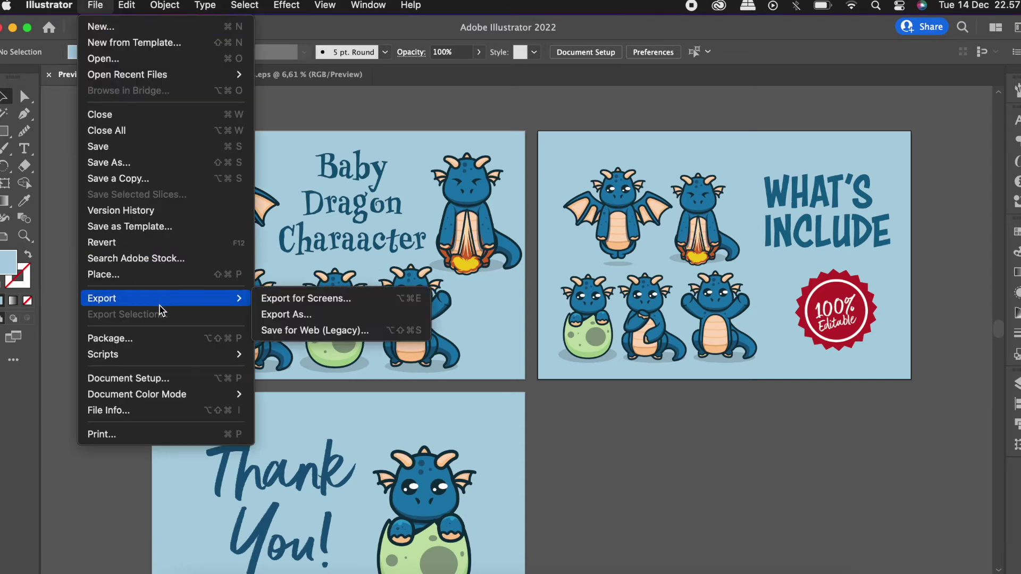
mouse_move(224, 299)
click(314, 315)
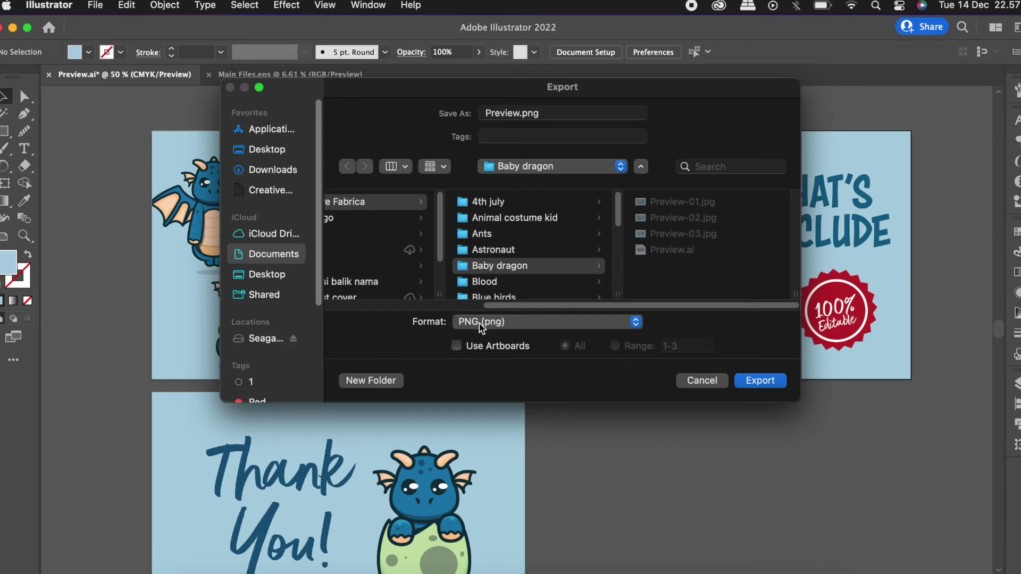
click(481, 325)
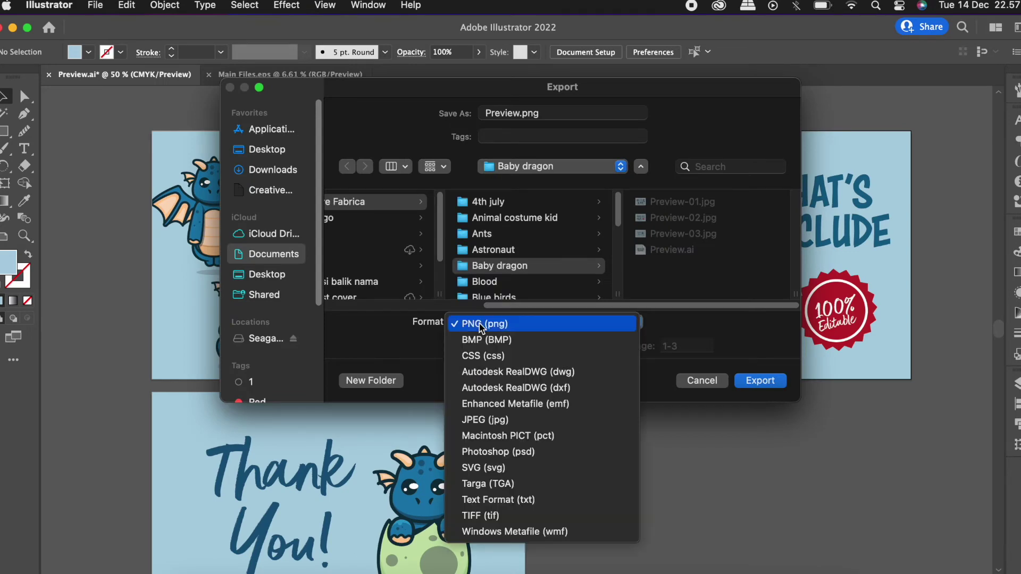
click(485, 420)
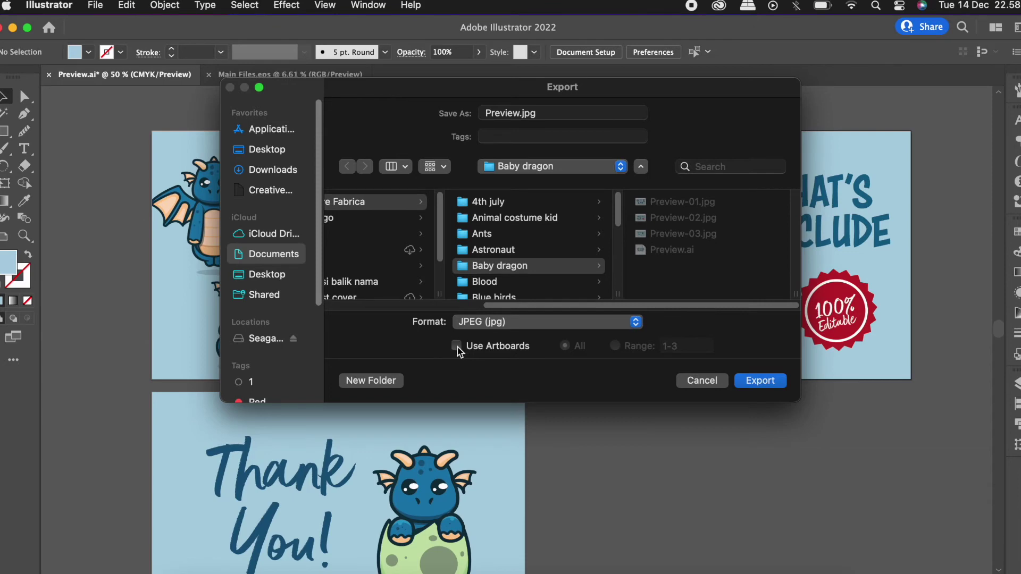
click(456, 346)
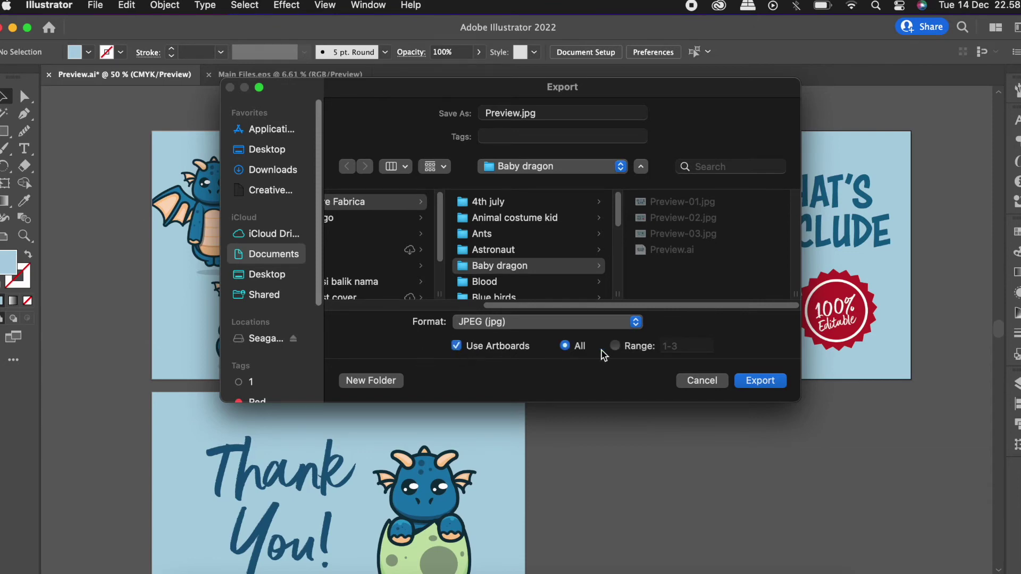
click(760, 381)
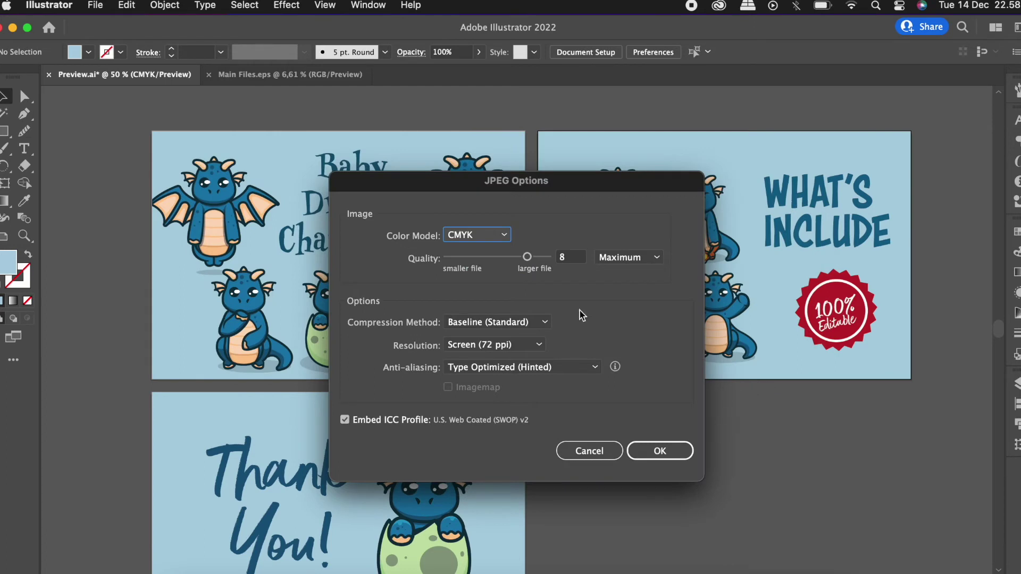
- Set the JPEG color model to RGB and complete the export of the preview images
key(Up)
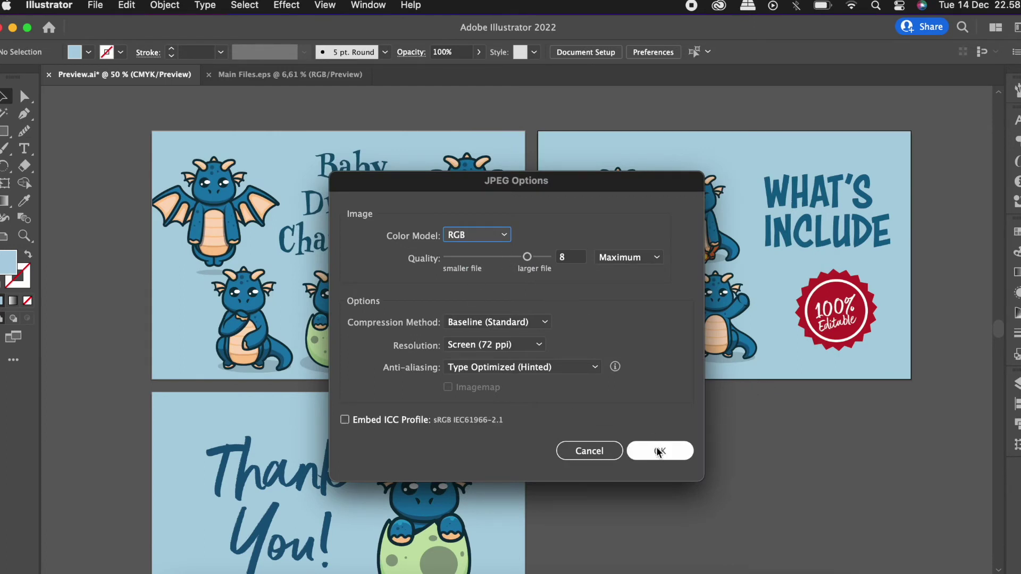
click(669, 454)
click(660, 451)
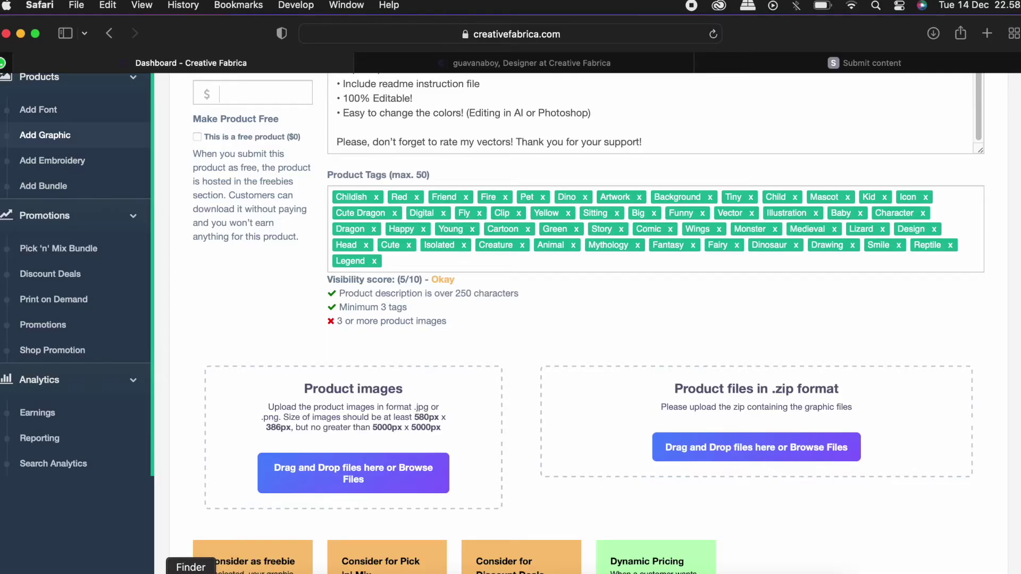
- Upload Preview-01.jpg, Preview-02.jpg and Preview-03.jpg from the Baby dragon folder as the Creative Fabrica listing's product images
click(190, 573)
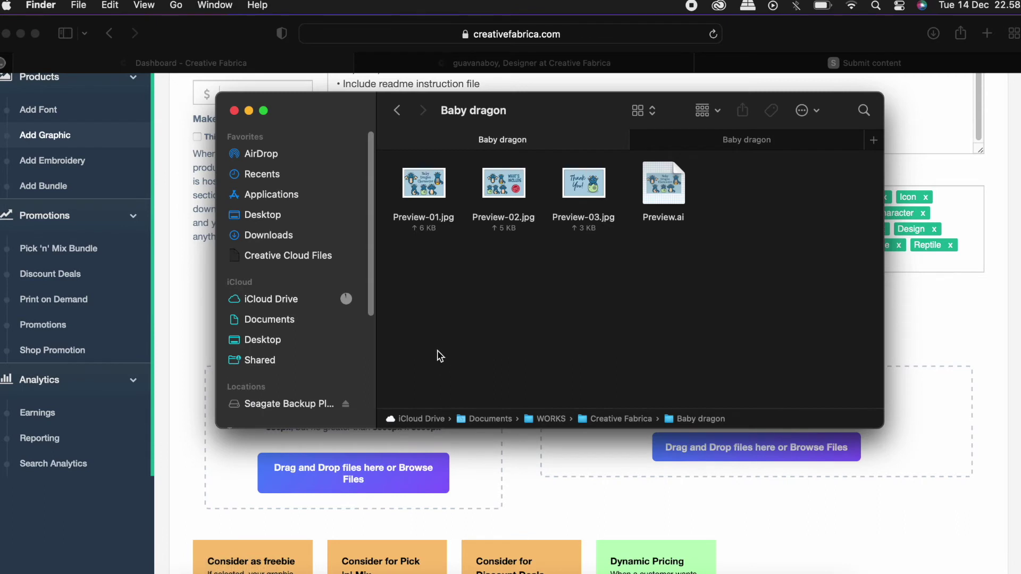
drag(407, 281, 644, 186)
click(429, 255)
drag(617, 254, 392, 156)
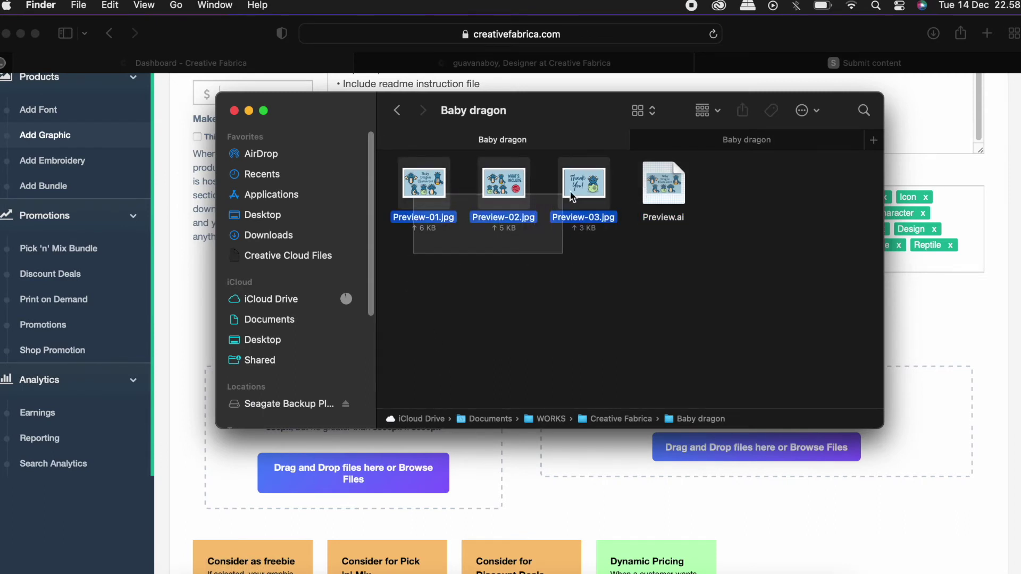
drag(572, 123, 661, 88)
drag(667, 161, 375, 437)
click(178, 287)
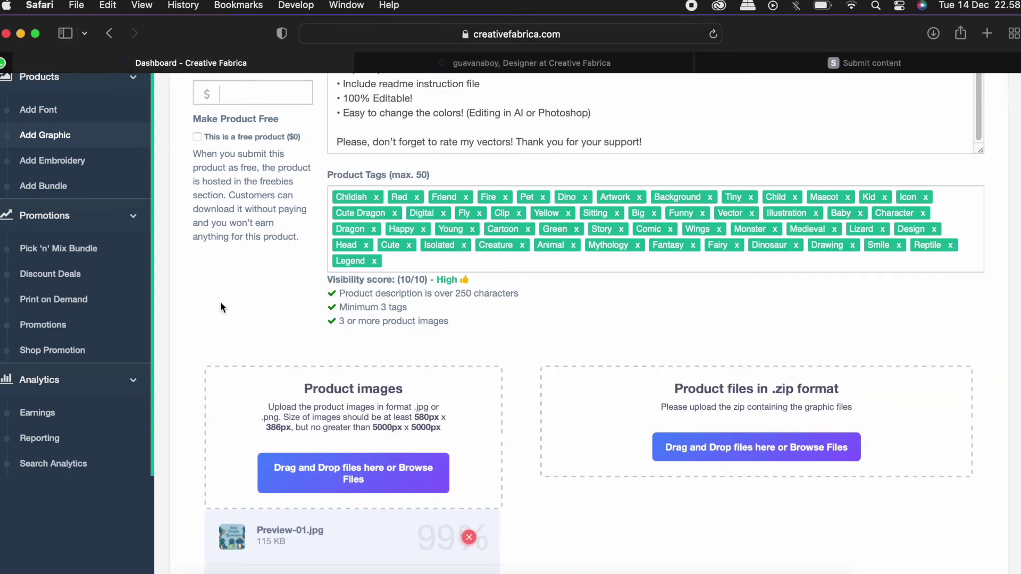
scroll(256, 322, down, 5)
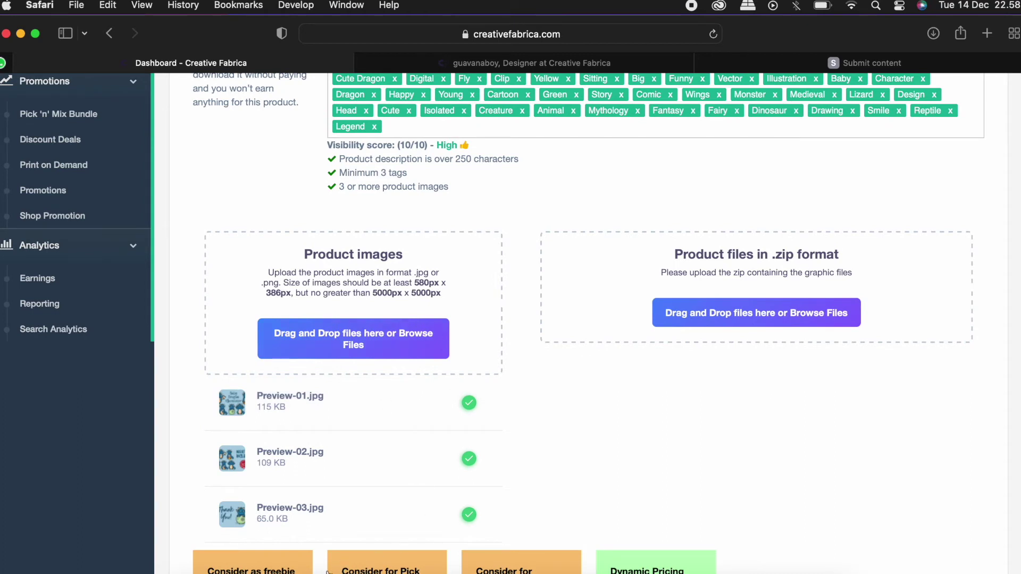
- Upload Main Files 2.zip from the Graphic river Baby dragon folder as the listing's zipped product file
click(191, 572)
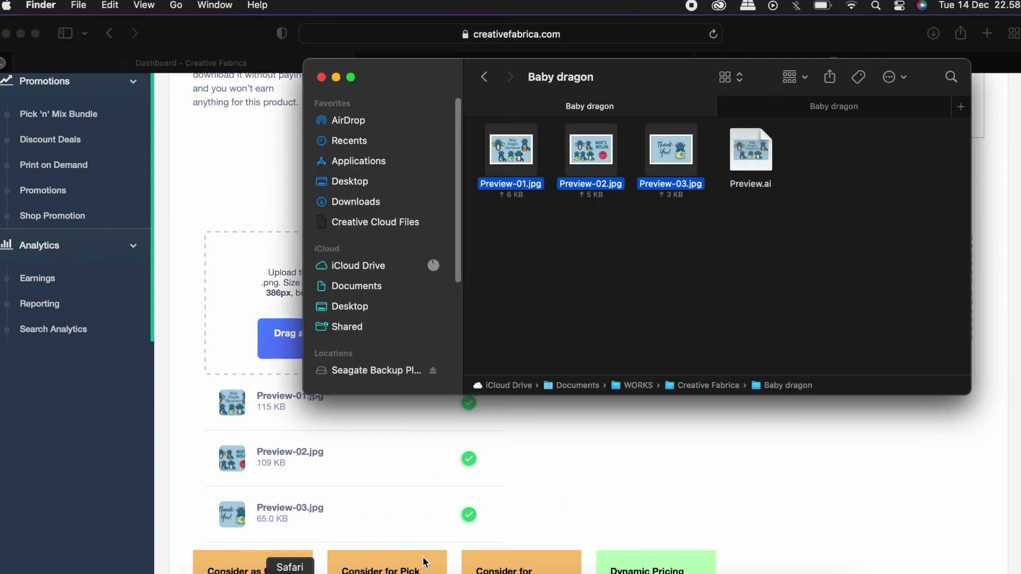
click(790, 113)
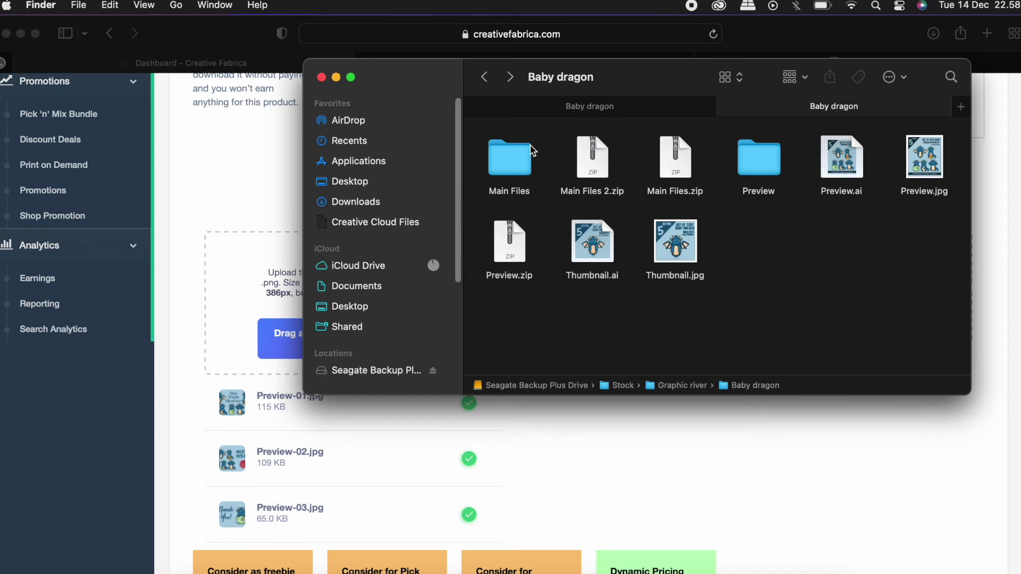
drag(628, 72, 366, 175)
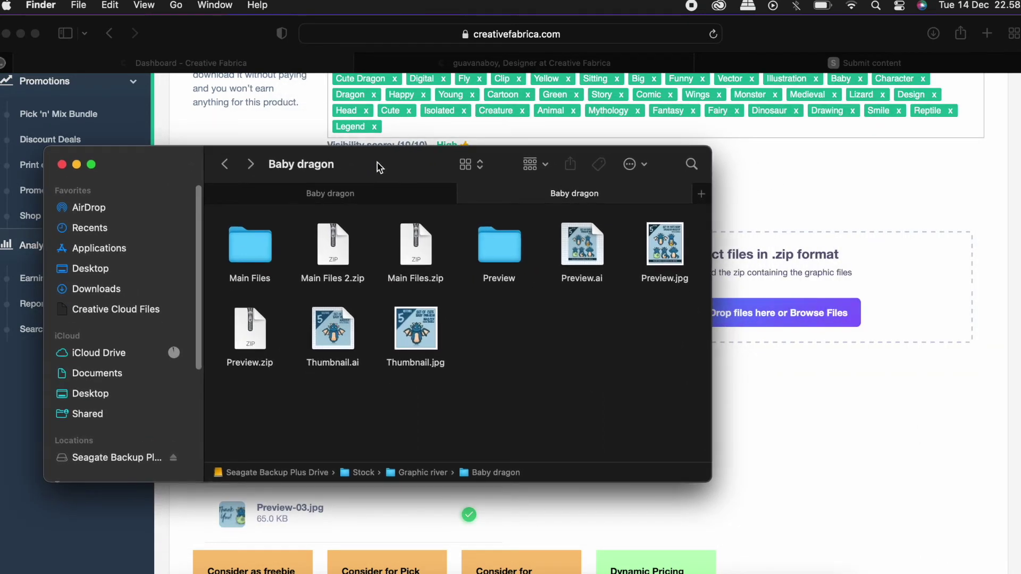
click(342, 250)
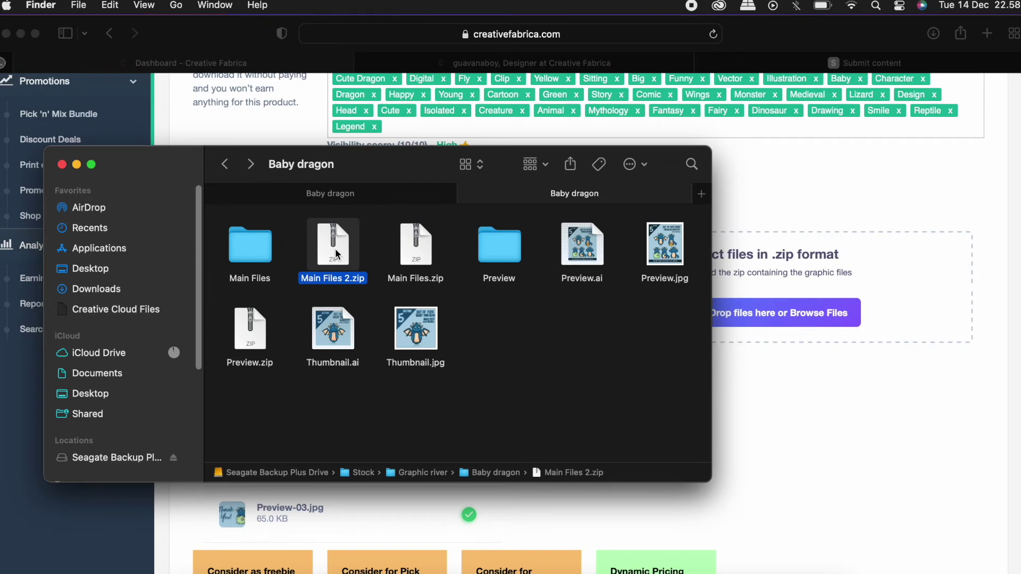
drag(335, 254, 832, 267)
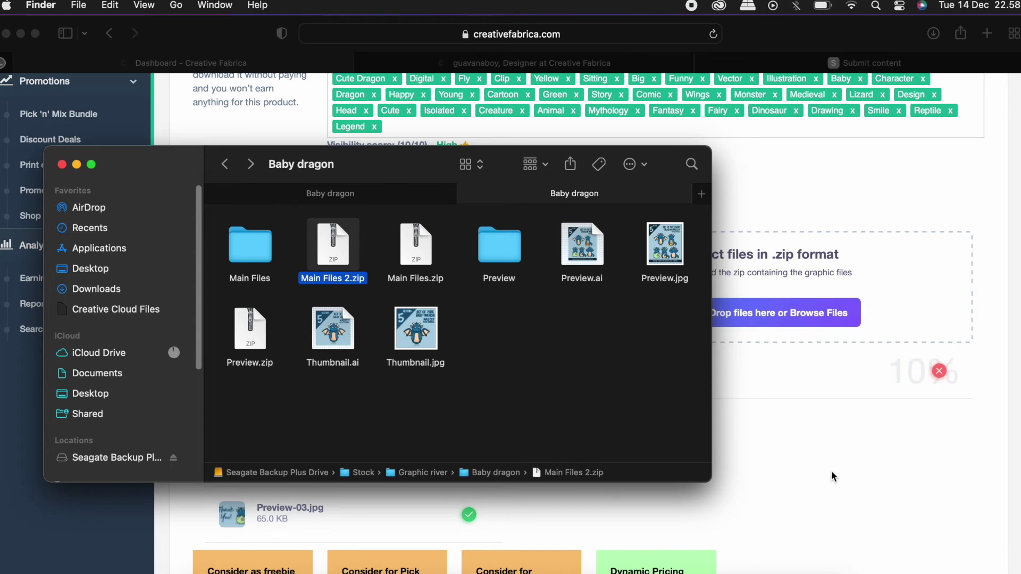
click(831, 471)
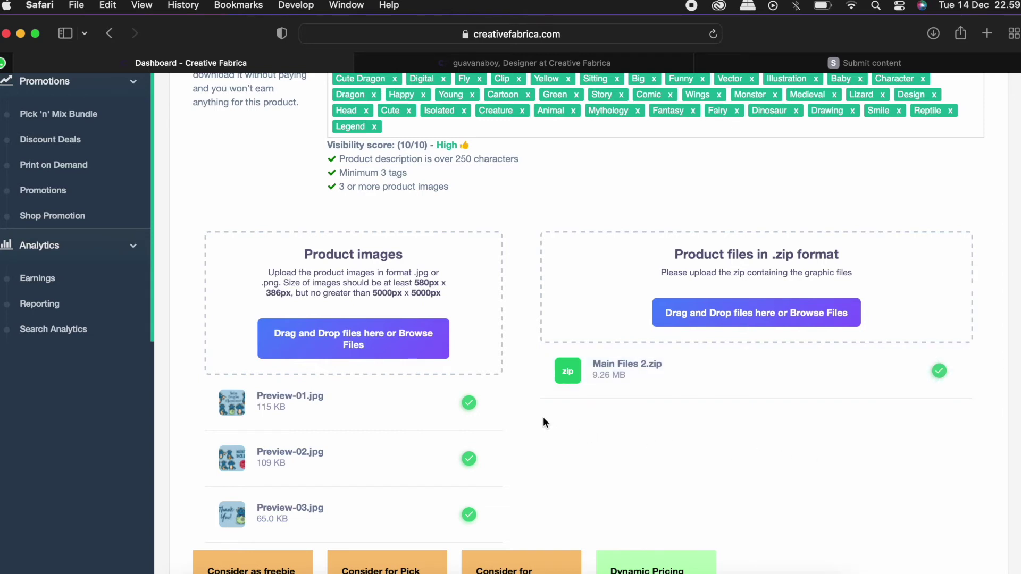
- Look over the listing's promotion options and set the product price to $2
scroll(544, 417, down, 4)
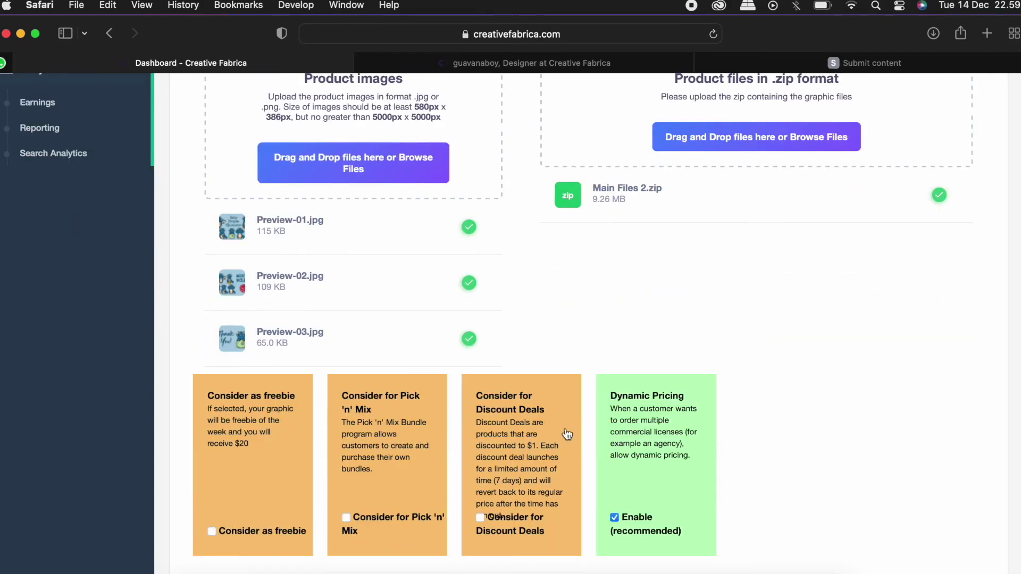
scroll(544, 423, up, 15)
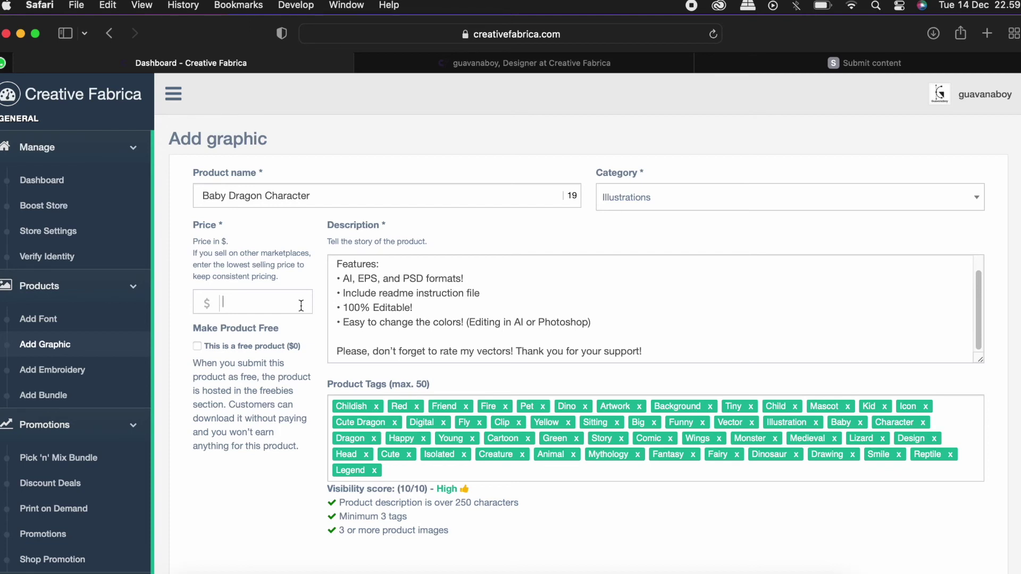
text(2)
- Agree to the designer terms and conditions and submit the baby dragon graphic for review
scroll(321, 300, down, 10)
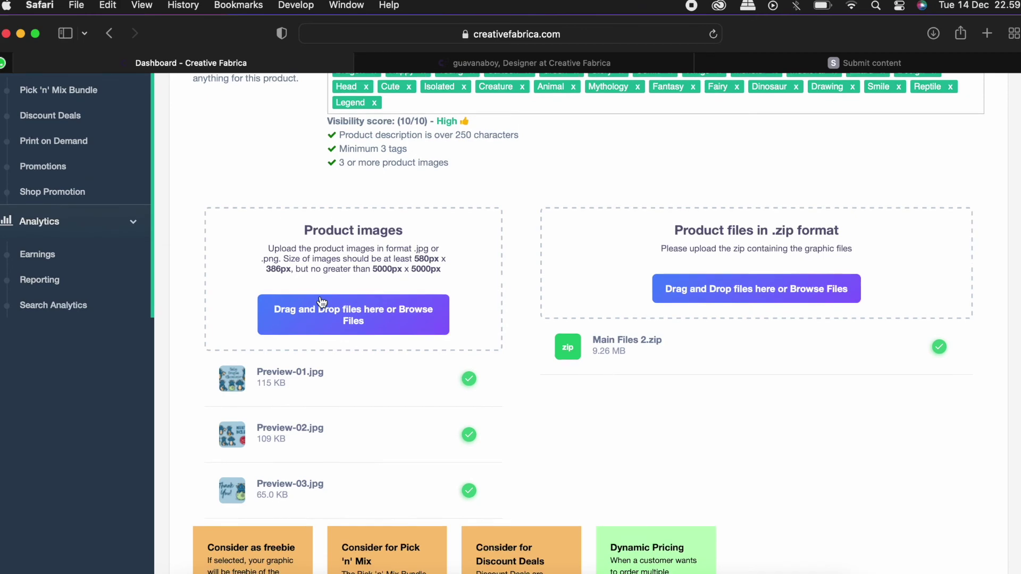
scroll(322, 301, down, 4)
scroll(321, 297, down, 3)
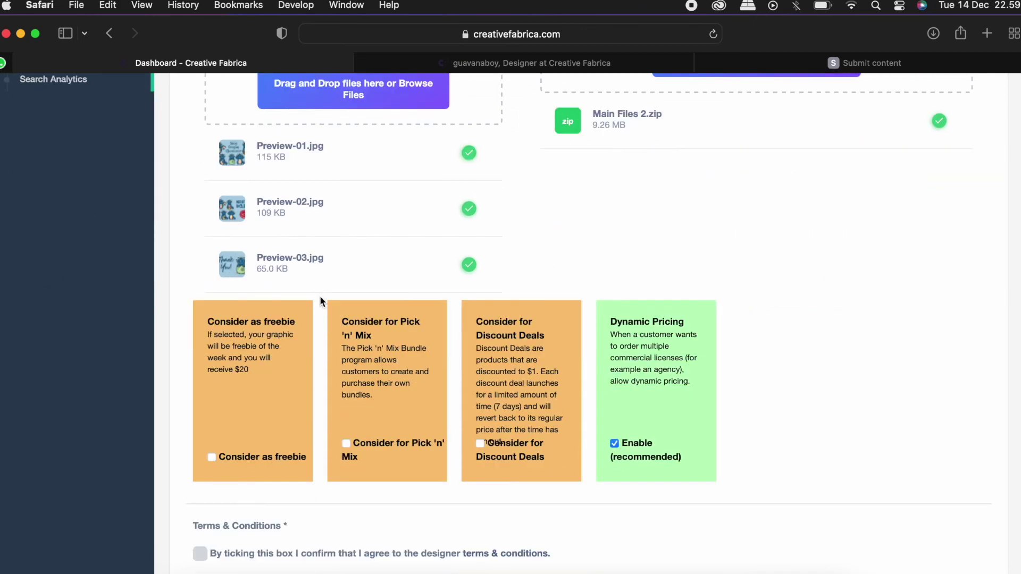
scroll(320, 301, down, 2)
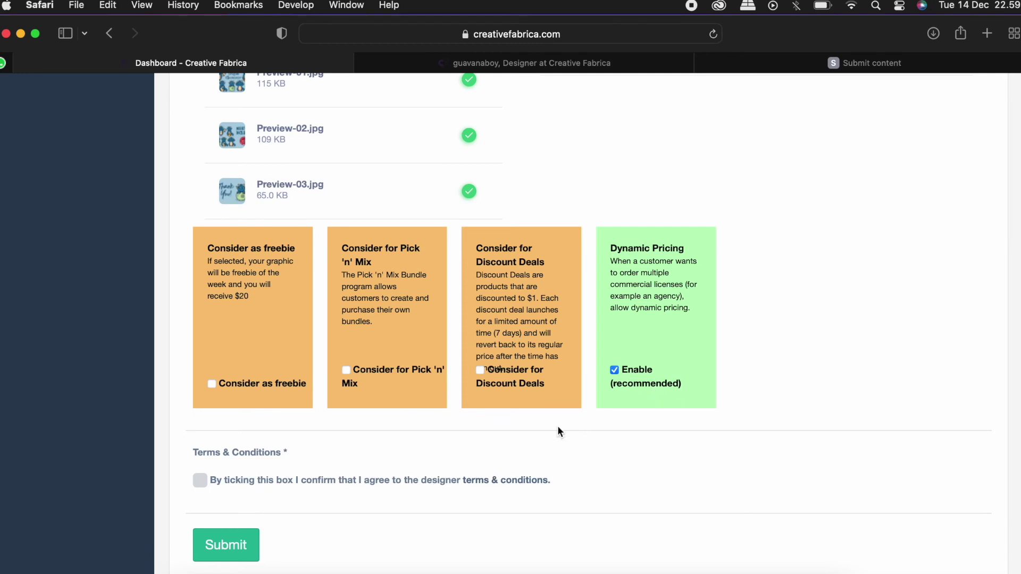
click(200, 482)
scroll(301, 501, down, 2)
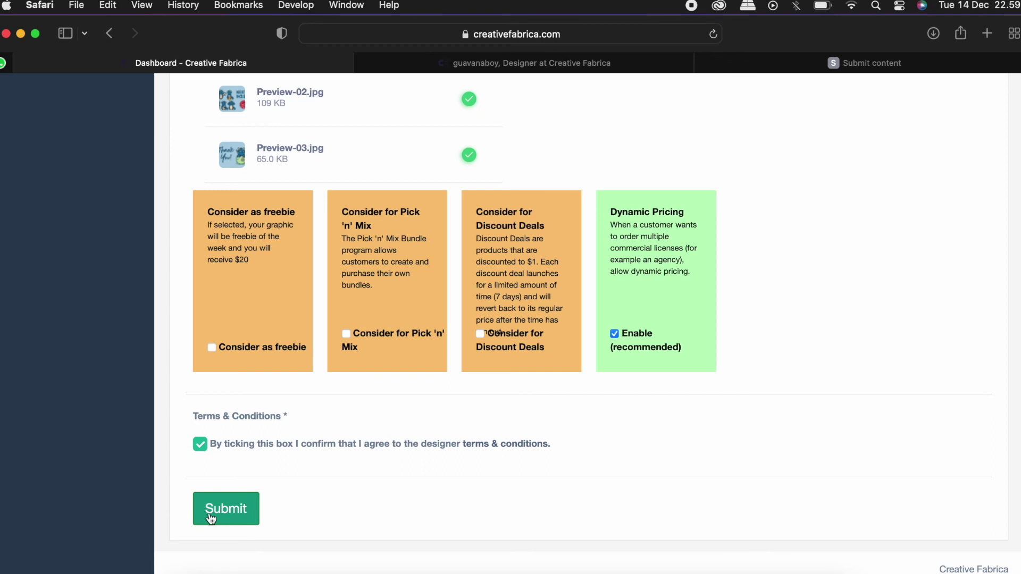
click(226, 512)
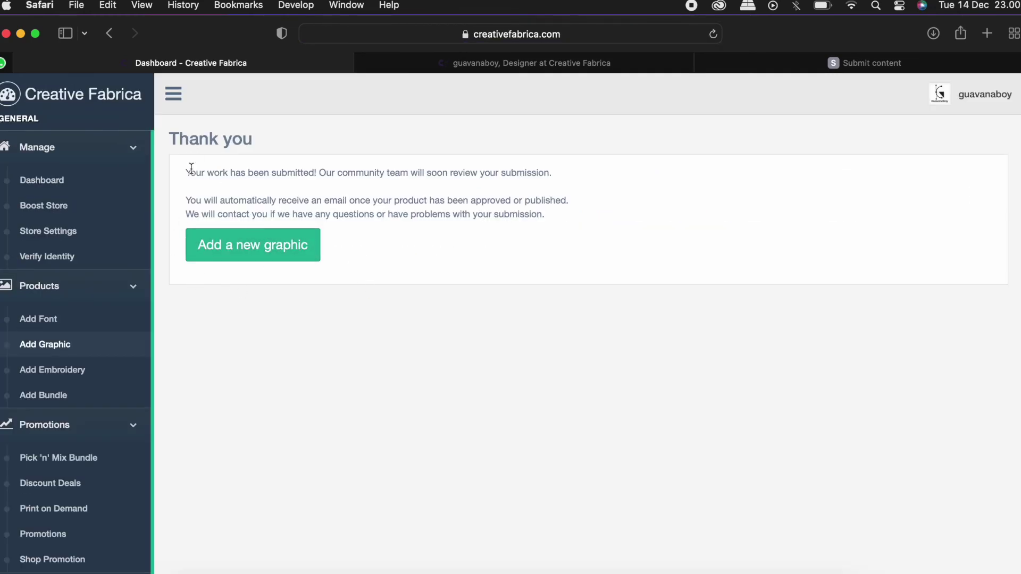
- Read the submission message and open the Baby Dragon Character Design product page from the store
drag(185, 170, 527, 173)
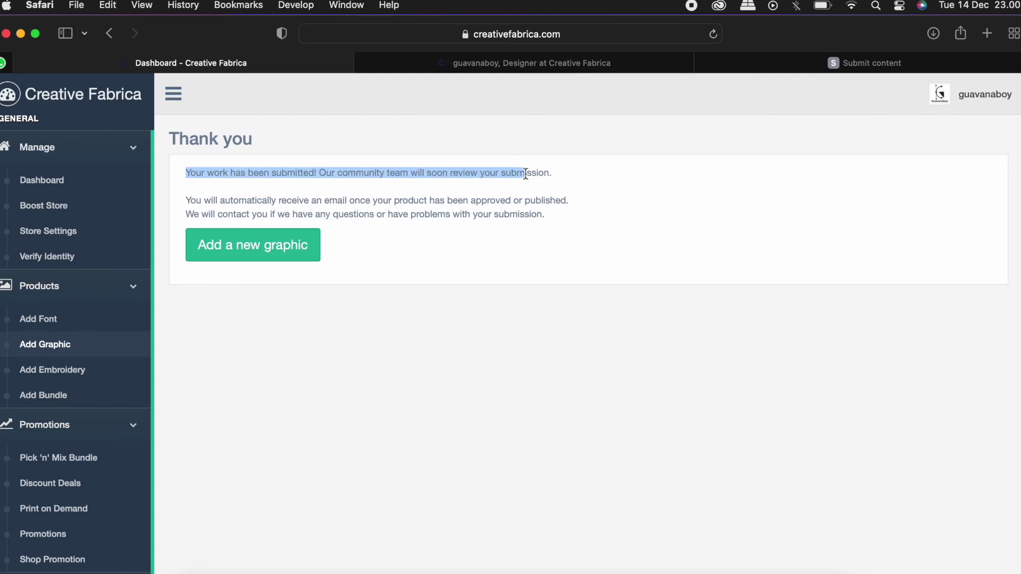
click(604, 187)
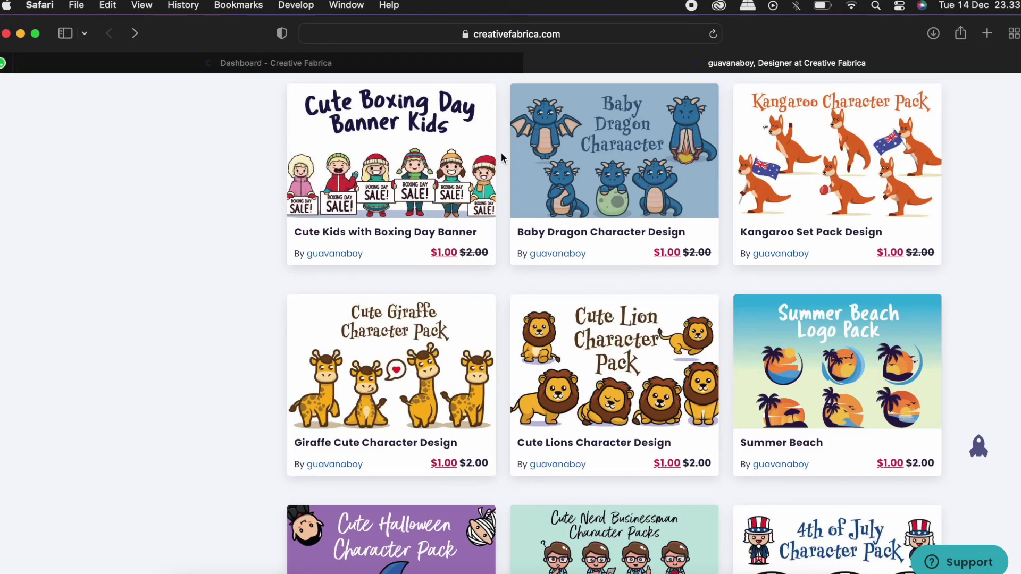
click(625, 166)
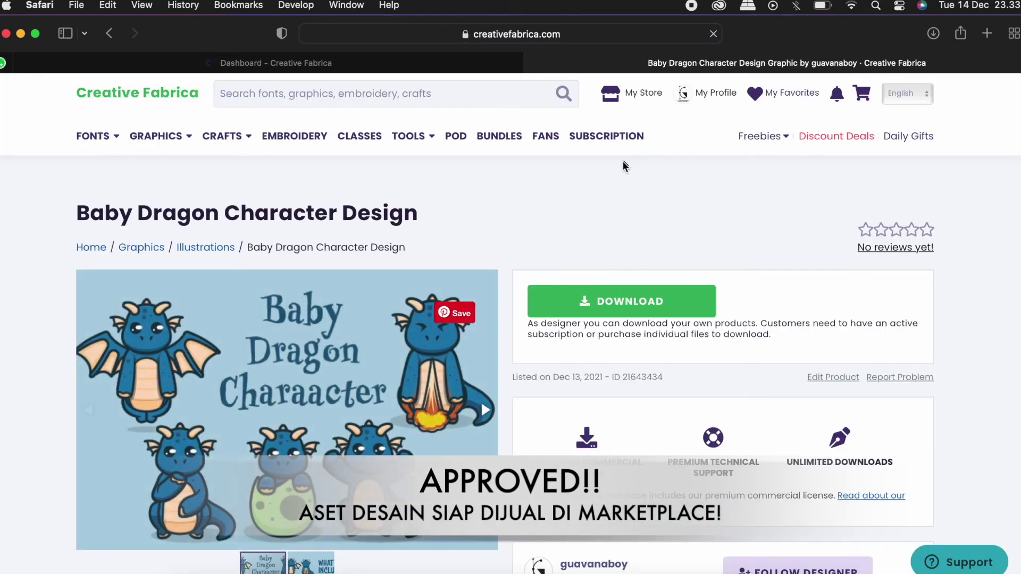
- Review the published Baby Dragon Character Design page, examining its description, related designs and both preview images
scroll(461, 238, down, 5)
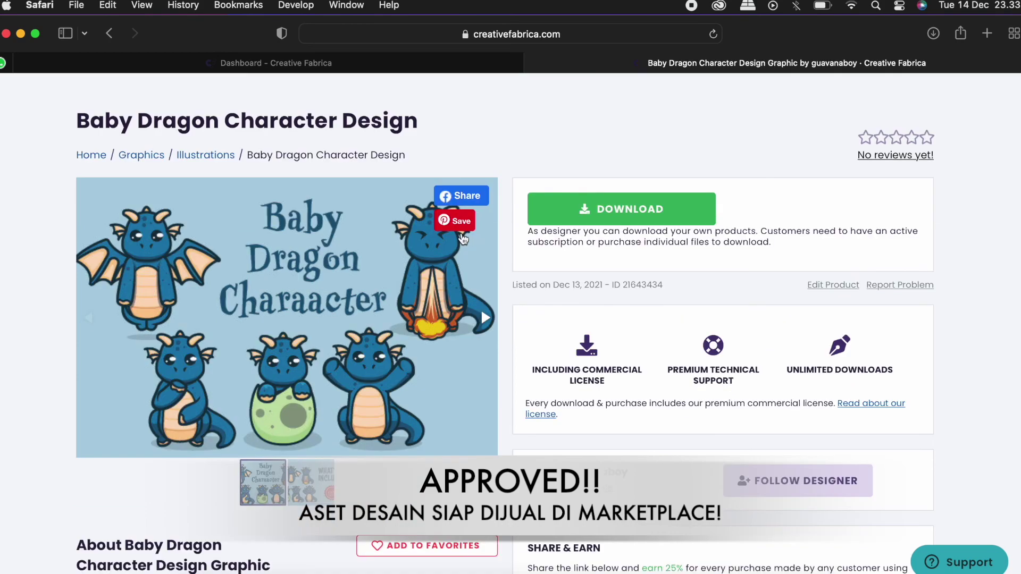
scroll(462, 238, down, 10)
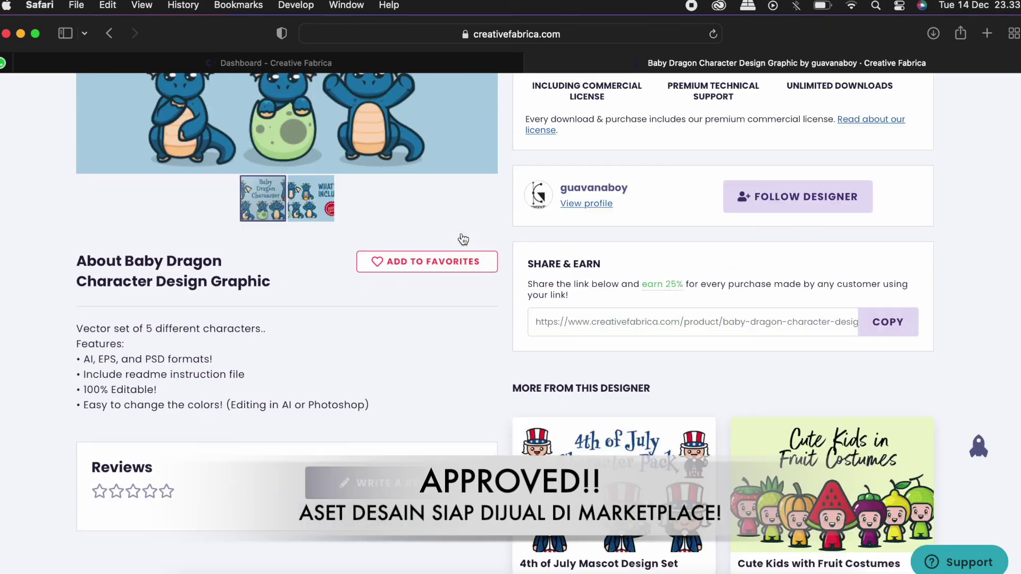
scroll(461, 237, down, 3)
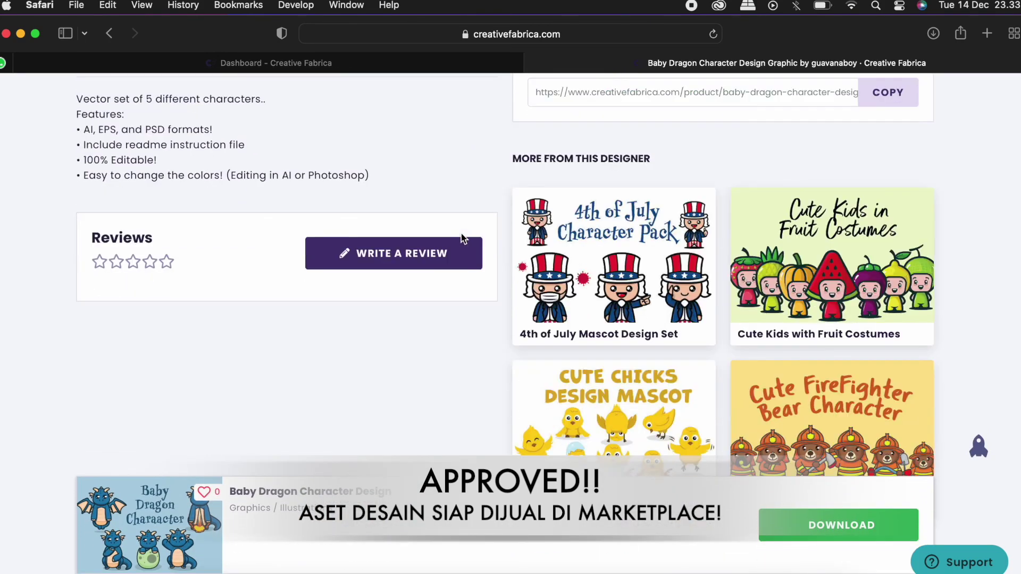
scroll(463, 236, up, 10)
scroll(336, 330, up, 1)
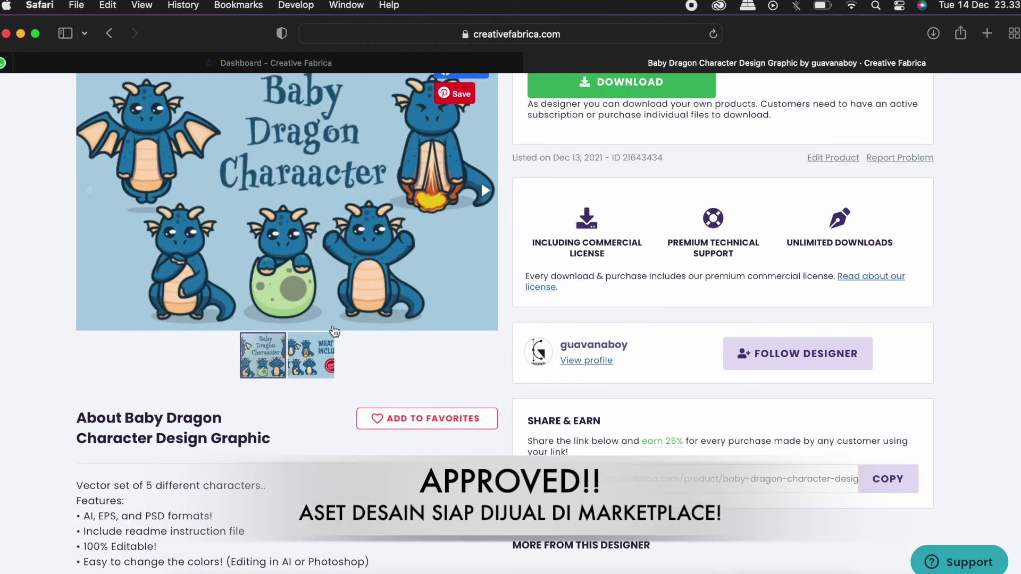
click(322, 379)
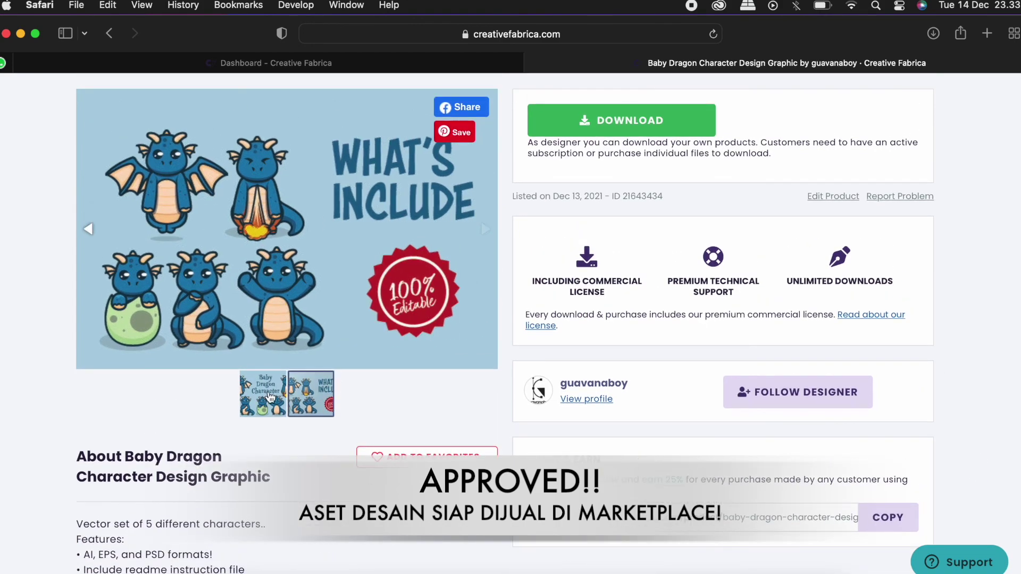
click(265, 392)
scroll(359, 377, up, 3)
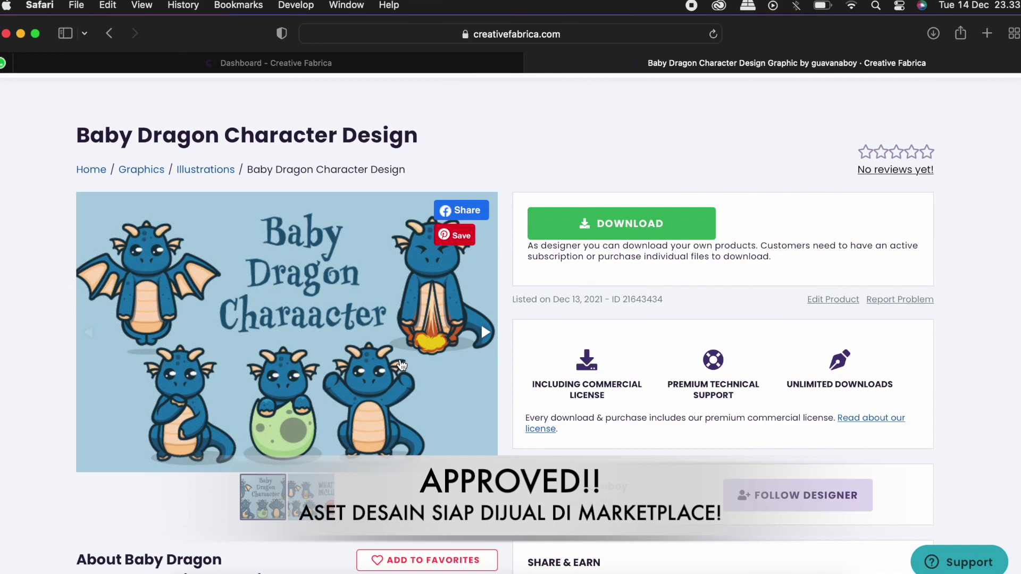
scroll(402, 366, up, 1)
scroll(401, 365, up, 1)
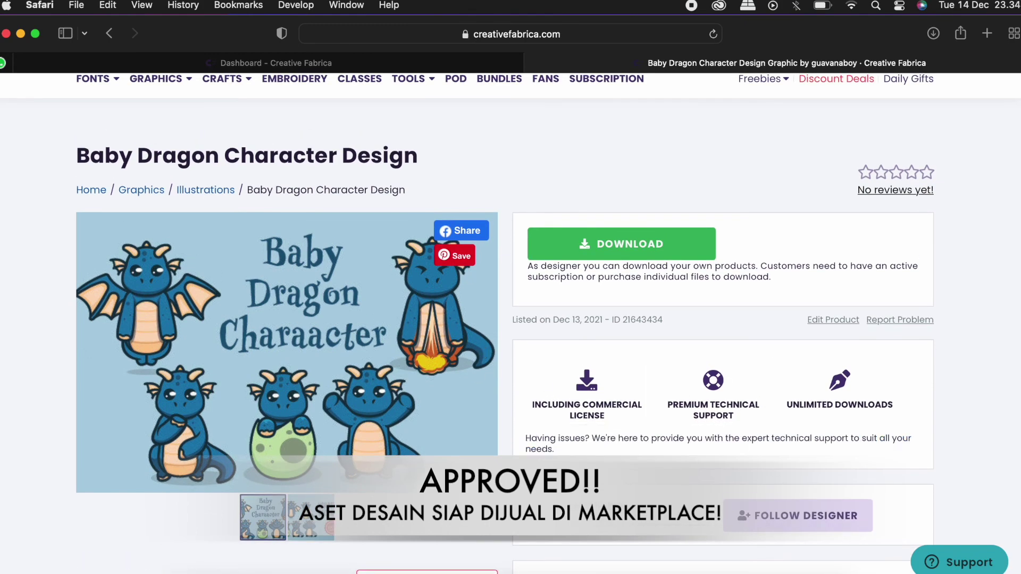